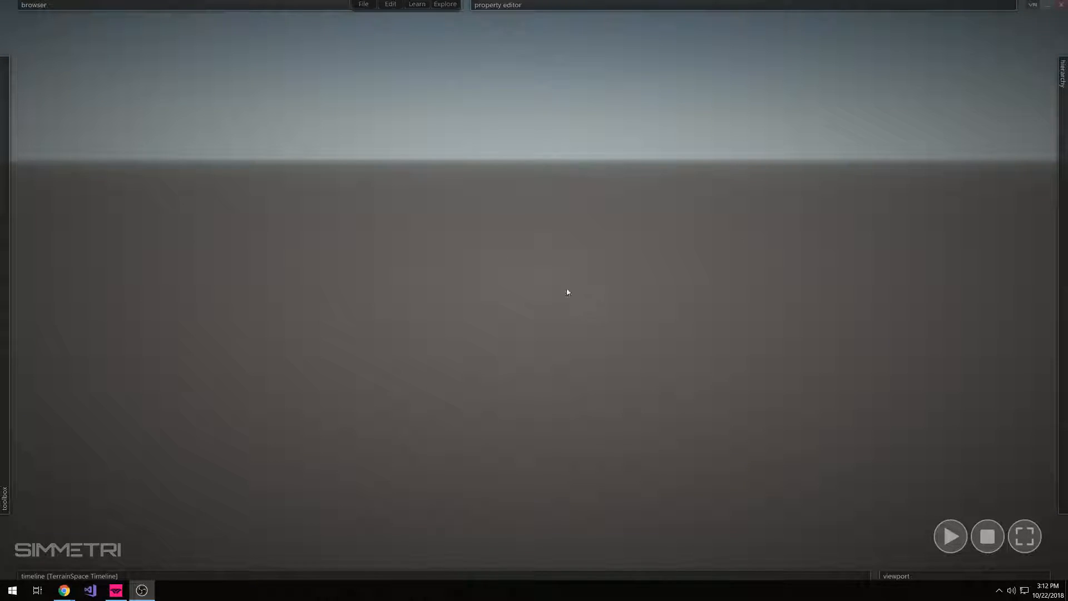
Draw a thin, flat square box entity on the ground in the middle of the scene
{"action": "mouse_move", "coordinate": [6, 220]}
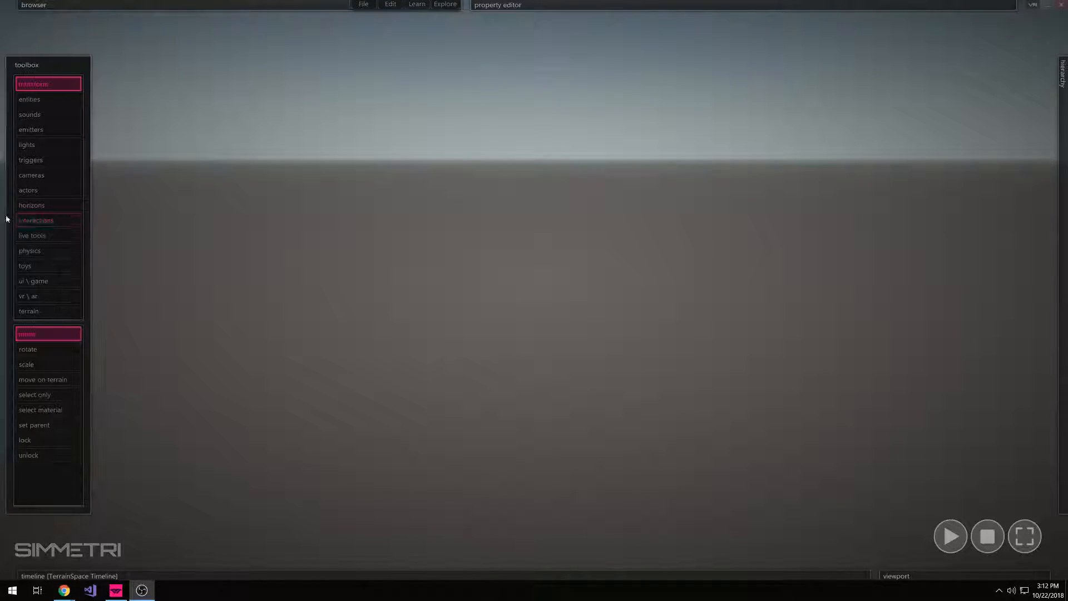
{"action": "left_click", "coordinate": [41, 101]}
{"action": "left_click", "coordinate": [25, 333]}
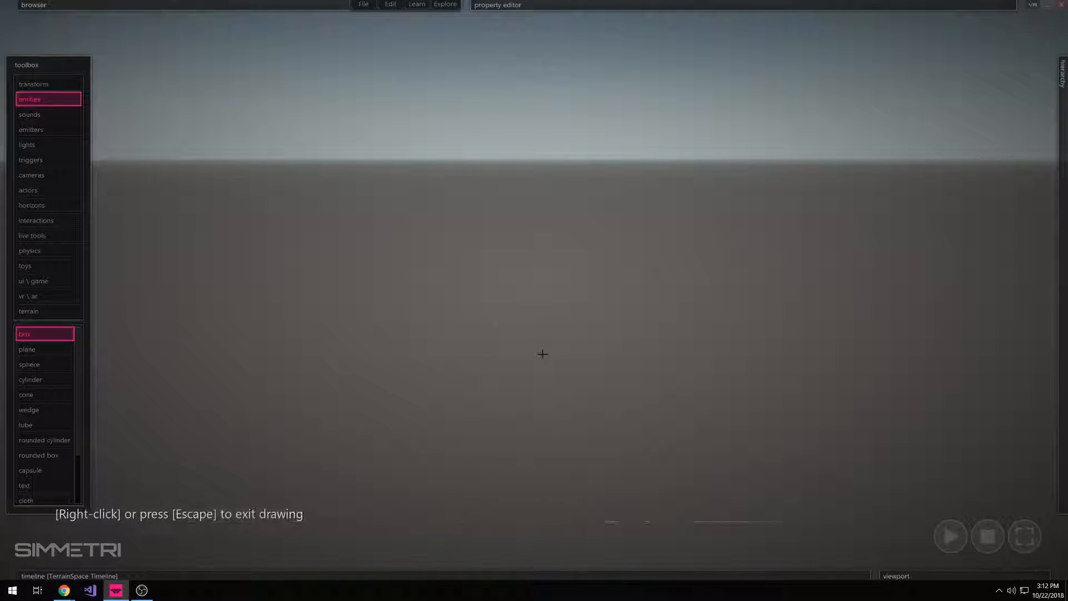
{"action": "mouse_move", "coordinate": [529, 327]}
{"action": "left_mouse_down"}
{"action": "mouse_move", "coordinate": [523, 435]}
{"action": "mouse_move", "coordinate": [526, 426]}
{"action": "mouse_move", "coordinate": [500, 436]}
{"action": "mouse_move", "coordinate": [515, 384]}
{"action": "mouse_move", "coordinate": [510, 449]}
{"action": "mouse_move", "coordinate": [519, 449]}
{"action": "mouse_move", "coordinate": [465, 458]}
{"action": "mouse_move", "coordinate": [675, 444]}
{"action": "mouse_move", "coordinate": [441, 458]}
{"action": "mouse_move", "coordinate": [643, 424]}
{"action": "mouse_move", "coordinate": [535, 414]}
{"action": "mouse_move", "coordinate": [519, 444]}
{"action": "mouse_move", "coordinate": [528, 454]}
{"action": "left_mouse_up"}
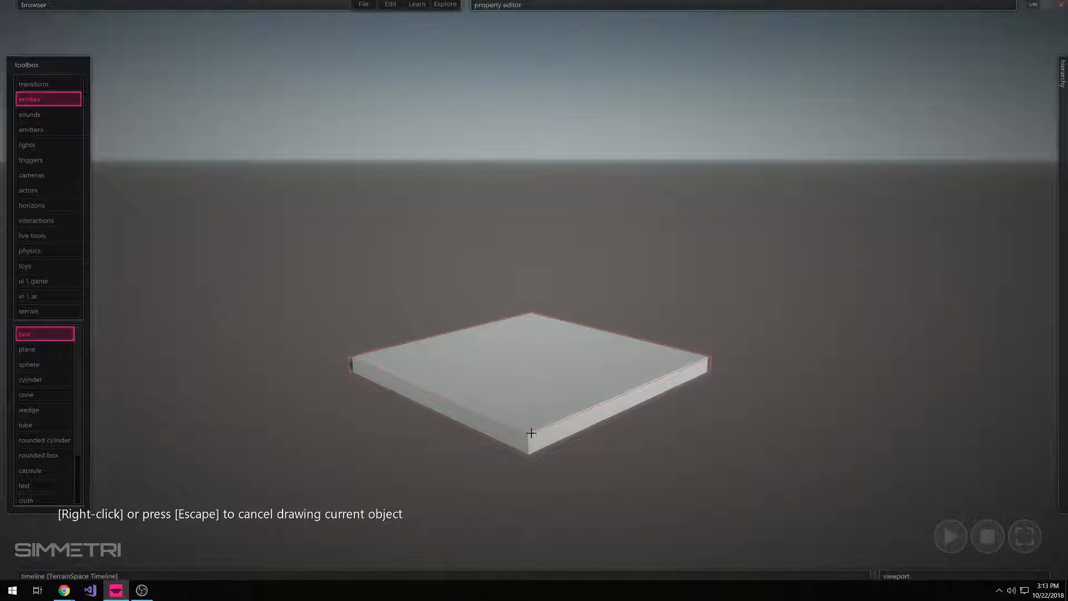
{"action": "left_click", "coordinate": [598, 427]}
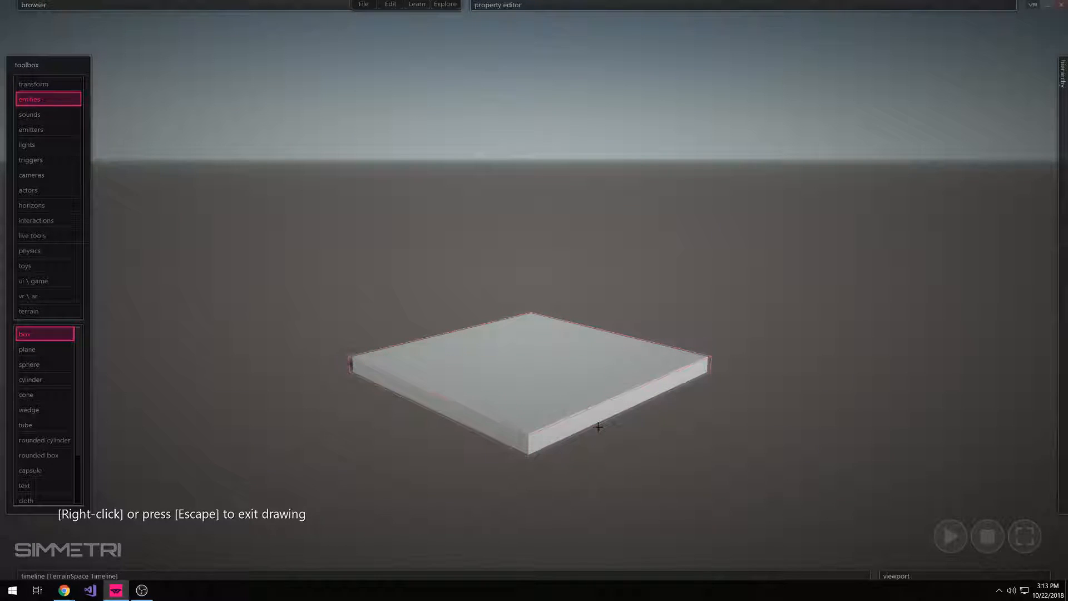
{"action": "right_click", "coordinate": [598, 436]}
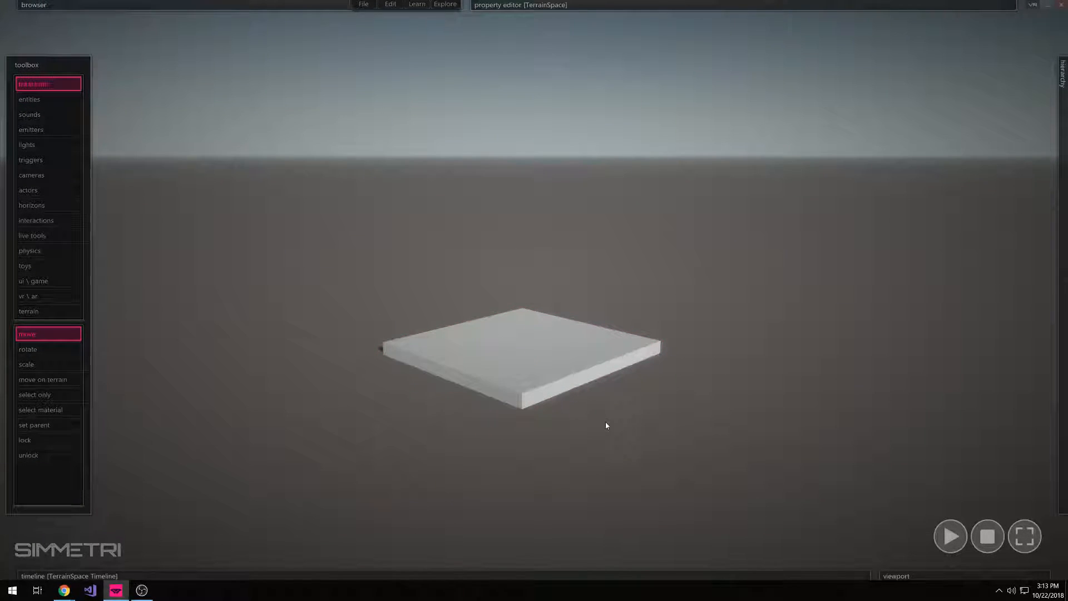
{"action": "right_click_drag", "start_coordinate": [652, 336], "coordinate": [662, 398]}
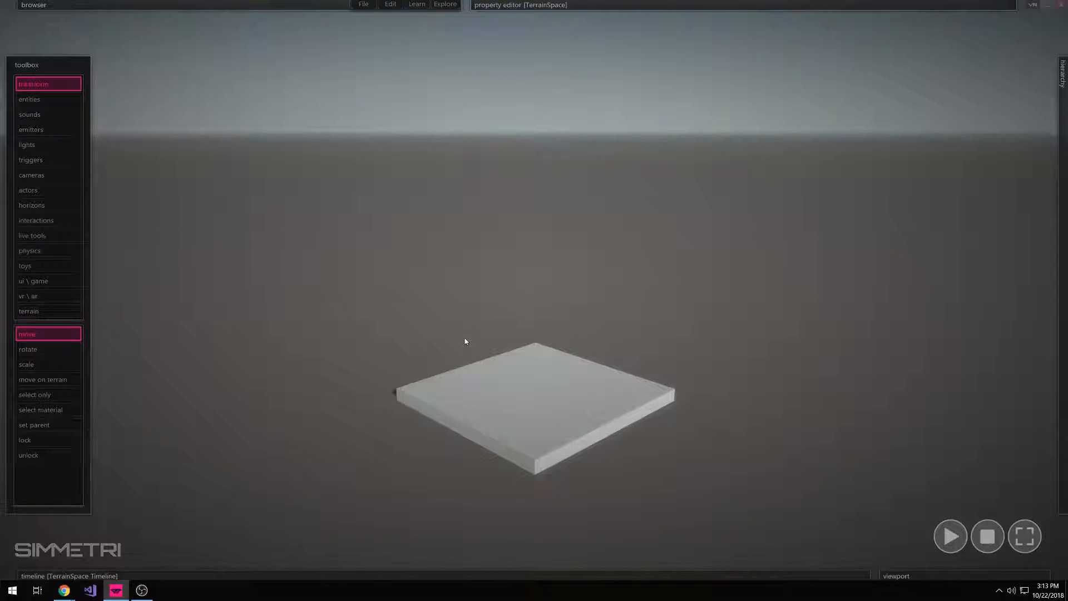
Draw a tall tube entity centred on the flat box, with its diameter matching the box's width
{"action": "left_click", "coordinate": [550, 410]}
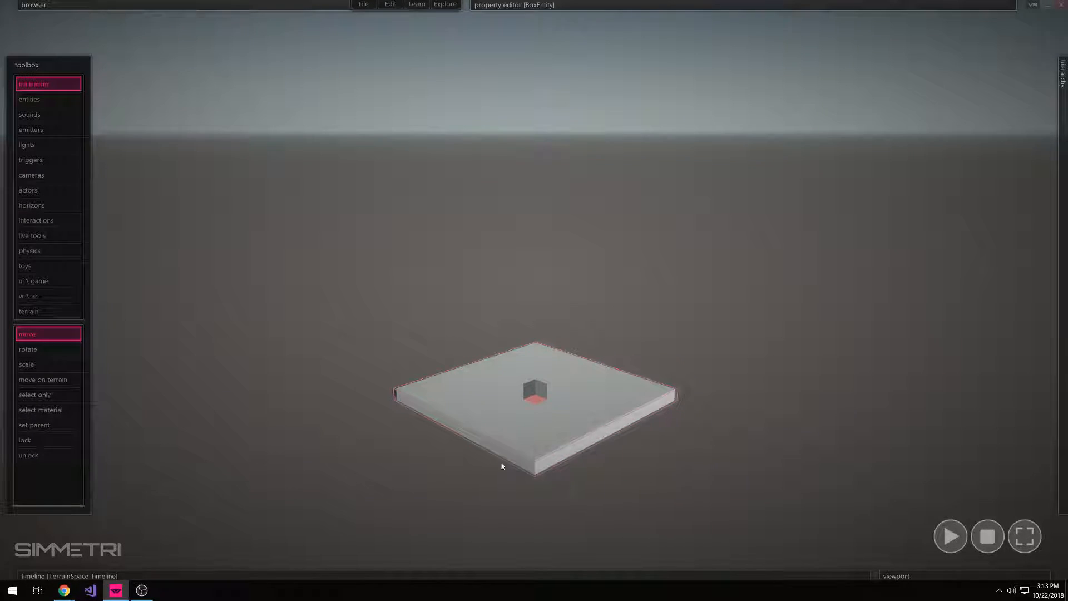
{"action": "left_click", "coordinate": [45, 98]}
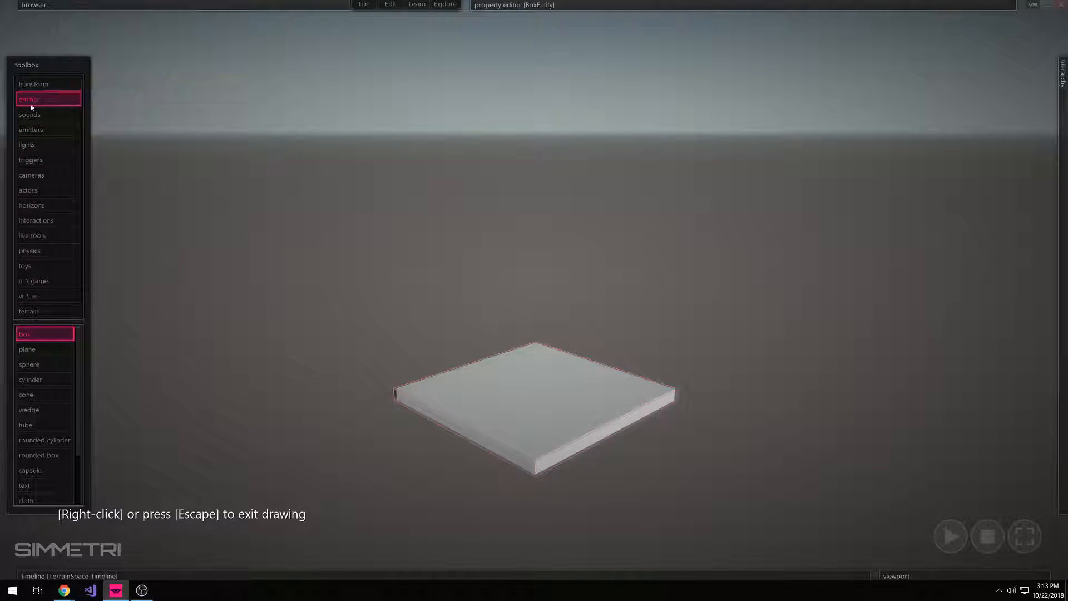
{"action": "left_click", "coordinate": [35, 426]}
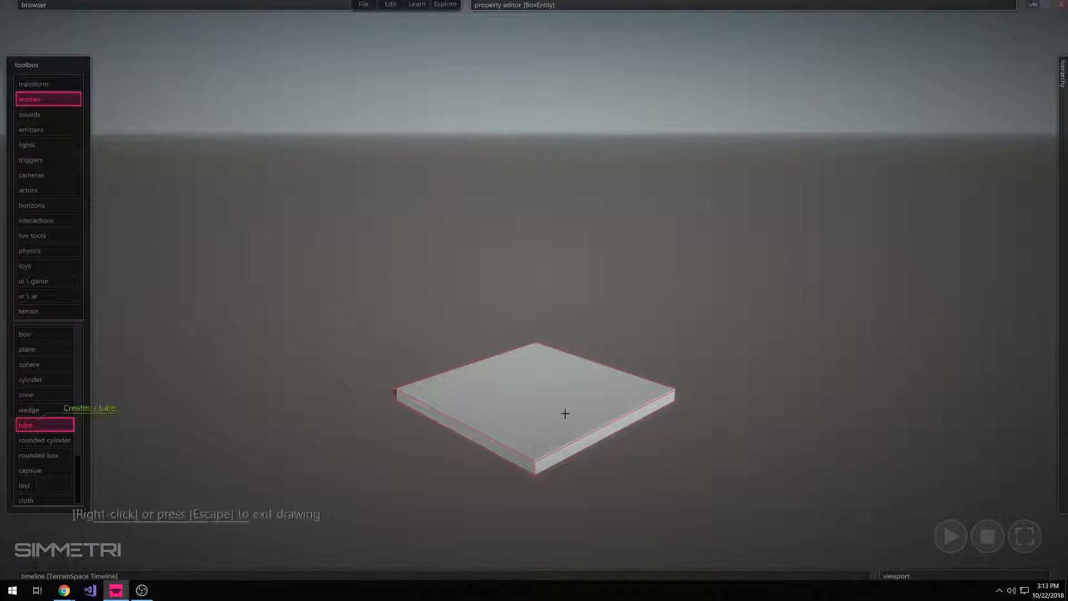
{"action": "left_click", "coordinate": [533, 389]}
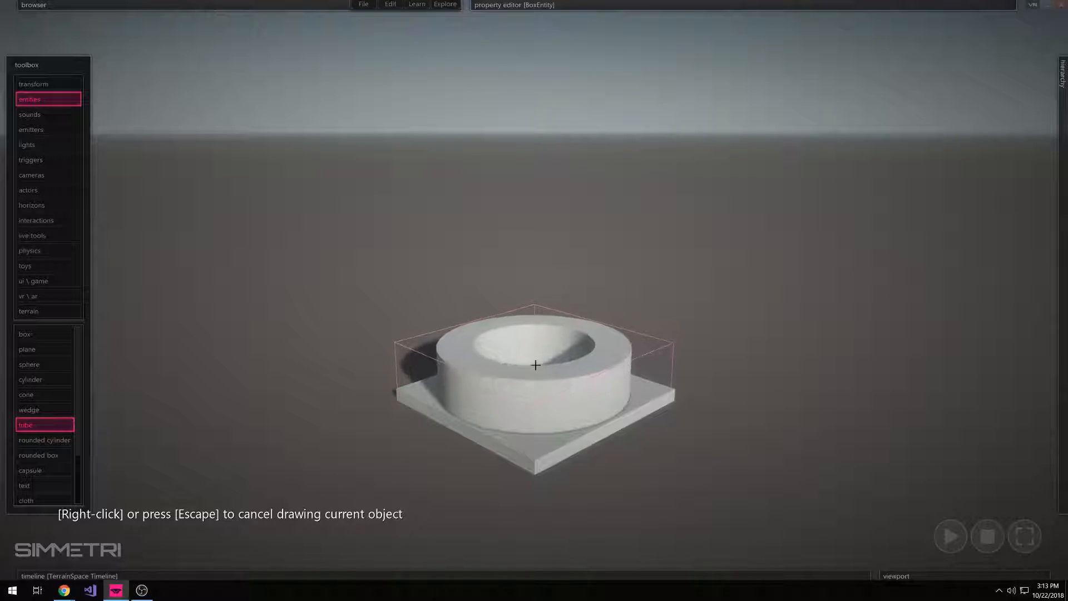
{"action": "left_click", "coordinate": [534, 248]}
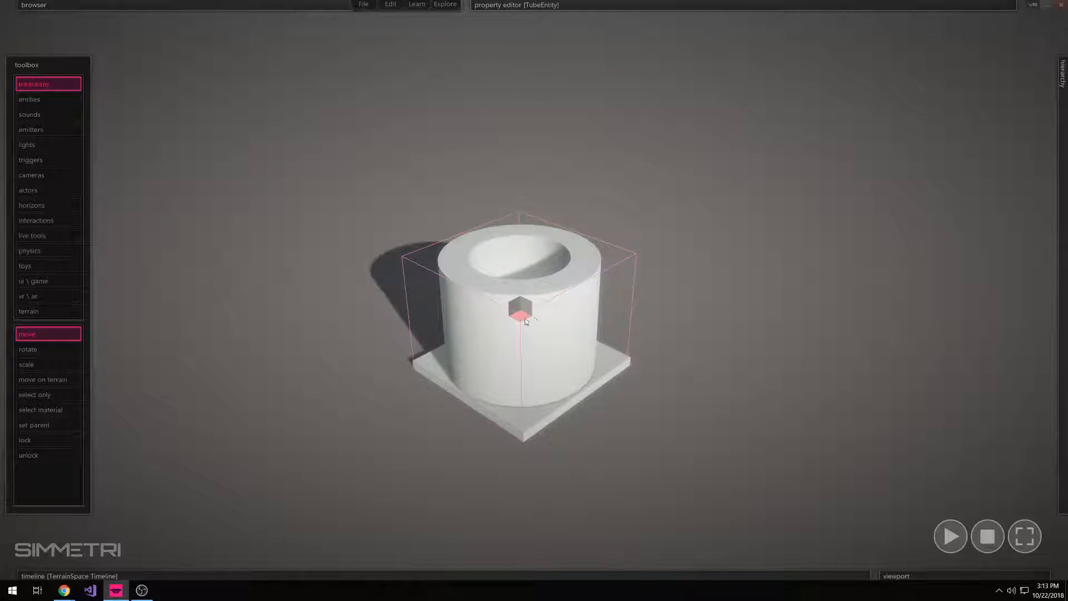
Turn the tube into a hollow square by setting its subdivision to 4, Radius1 to about 1.21 and Radius2 to 0.9592
{"action": "double_click", "coordinate": [588, 270]}
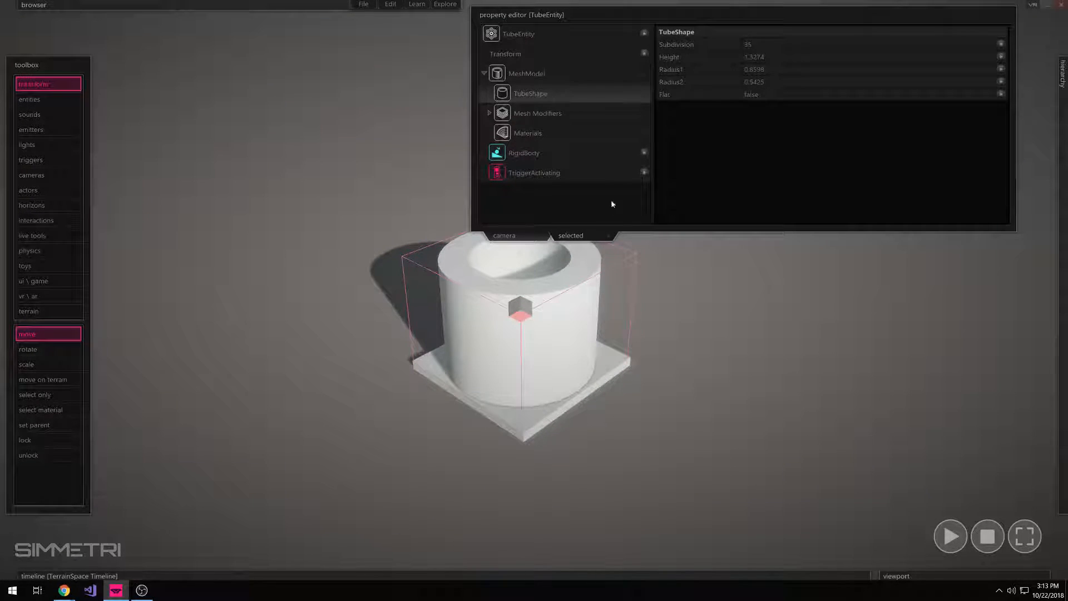
{"action": "left_click_drag", "start_coordinate": [829, 45], "coordinate": [799, 83]}
{"action": "middle_click_drag", "start_coordinate": [584, 120], "coordinate": [645, 169]}
{"action": "left_click", "coordinate": [751, 4]}
{"action": "left_click_drag", "start_coordinate": [790, 82], "coordinate": [792, 84]}
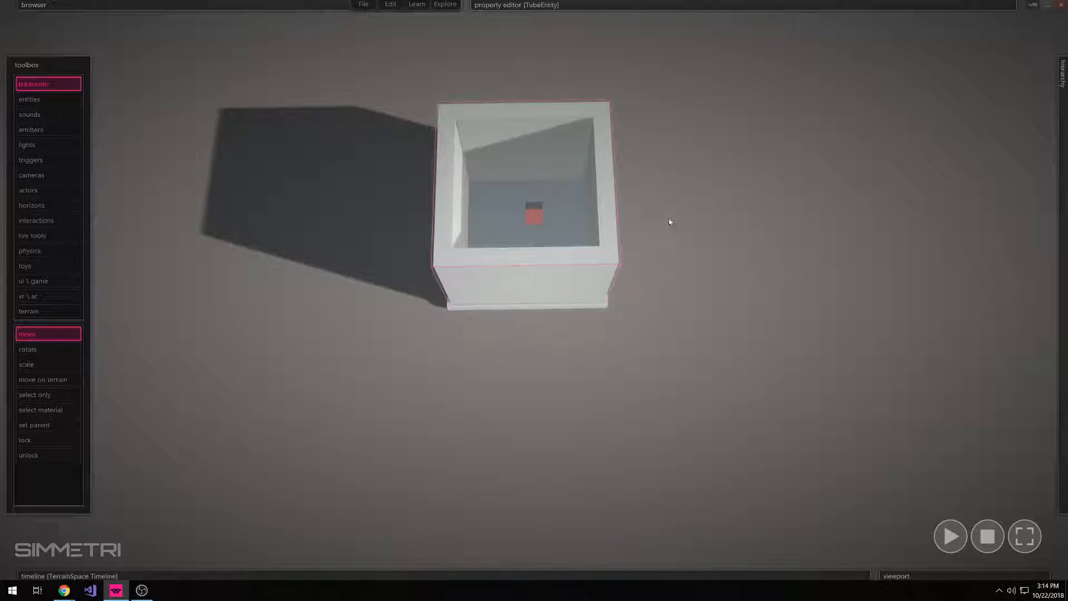
{"action": "middle_click_drag", "start_coordinate": [636, 262], "coordinate": [631, 280]}
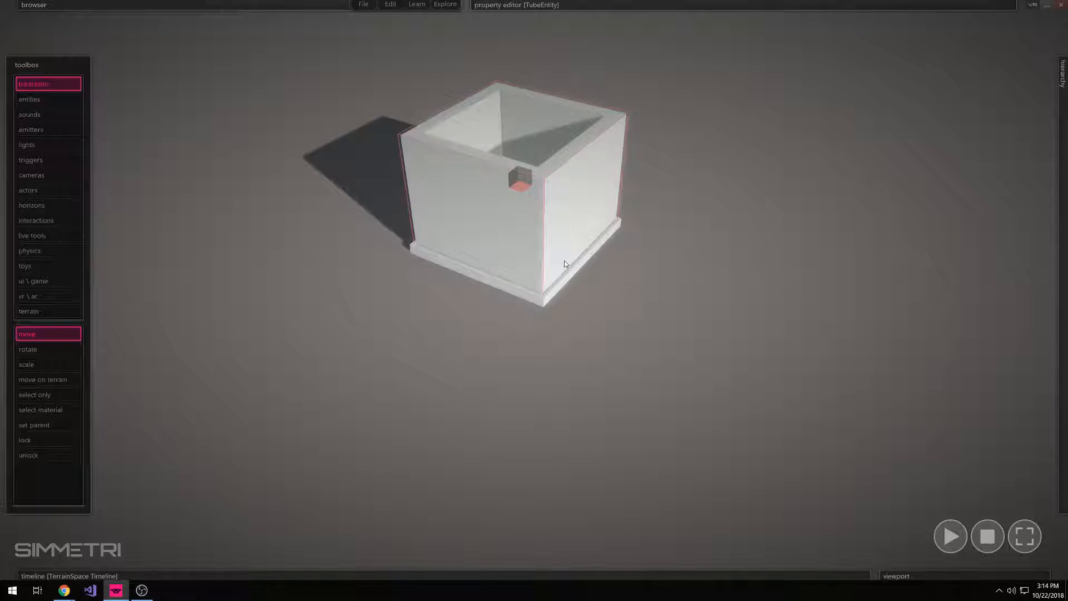
Increase the tube's Radius1 to 1.2281 so its outer walls line up with the base's edges
{"action": "mouse_move", "coordinate": [713, 10]}
{"action": "scroll", "coordinate": [790, 72], "scroll_direction": "up", "scroll_amount": 3}
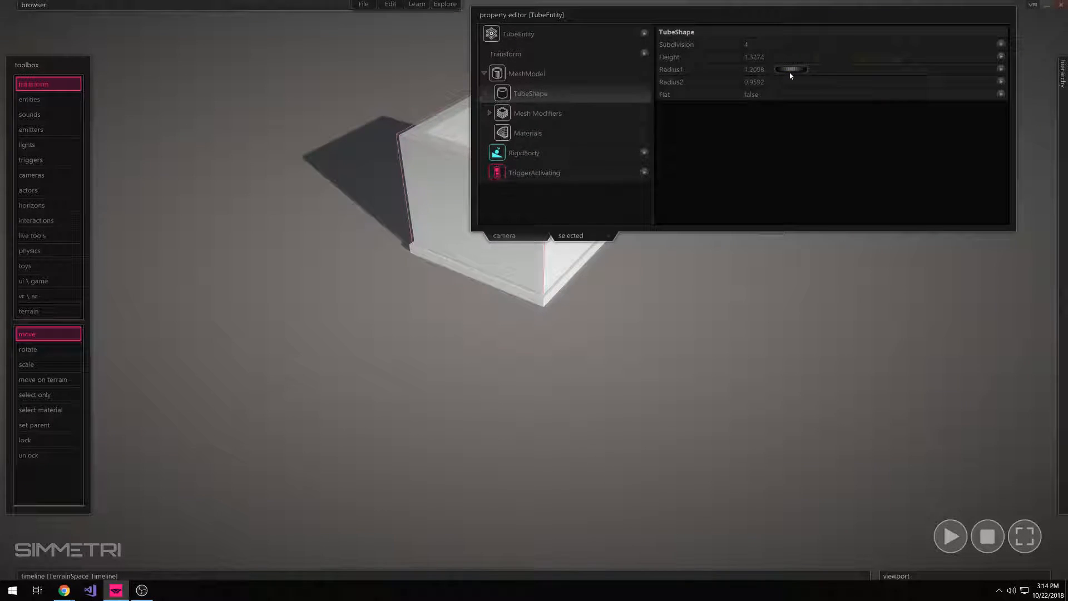
{"action": "scroll", "coordinate": [791, 73], "scroll_direction": "down", "scroll_amount": 3}
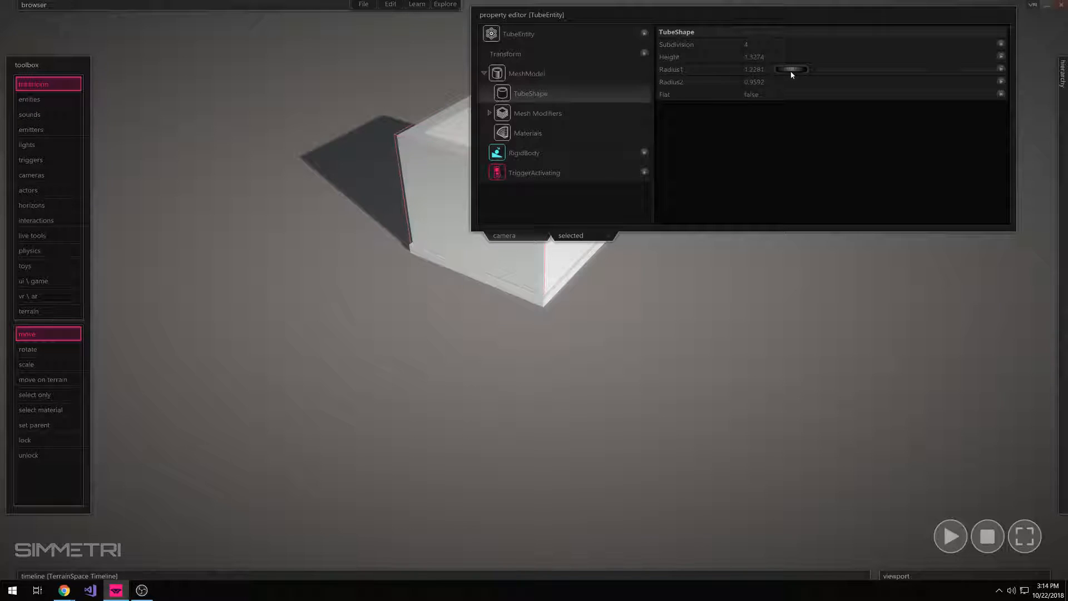
{"action": "left_click", "coordinate": [700, 271]}
Copy the flat base box straight up onto the square tube as a lid
{"action": "right_click_drag", "start_coordinate": [699, 271], "coordinate": [499, 425]}
{"action": "left_click", "coordinate": [576, 379]}
{"action": "left_click", "coordinate": [671, 384]}
{"action": "scroll", "coordinate": [412, 319], "scroll_direction": "up", "scroll_amount": 5}
{"action": "scroll", "coordinate": [412, 319], "scroll_direction": "down", "scroll_amount": 3}
{"action": "left_click", "coordinate": [550, 423]}
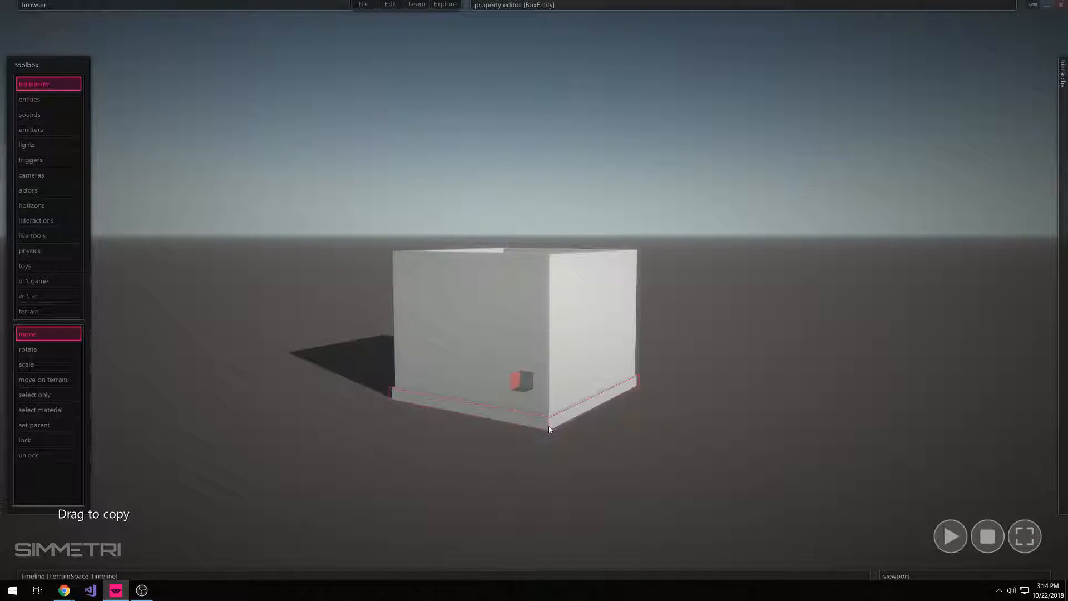
{"action": "left_click_drag", "start_coordinate": [530, 396], "coordinate": [533, 241]}
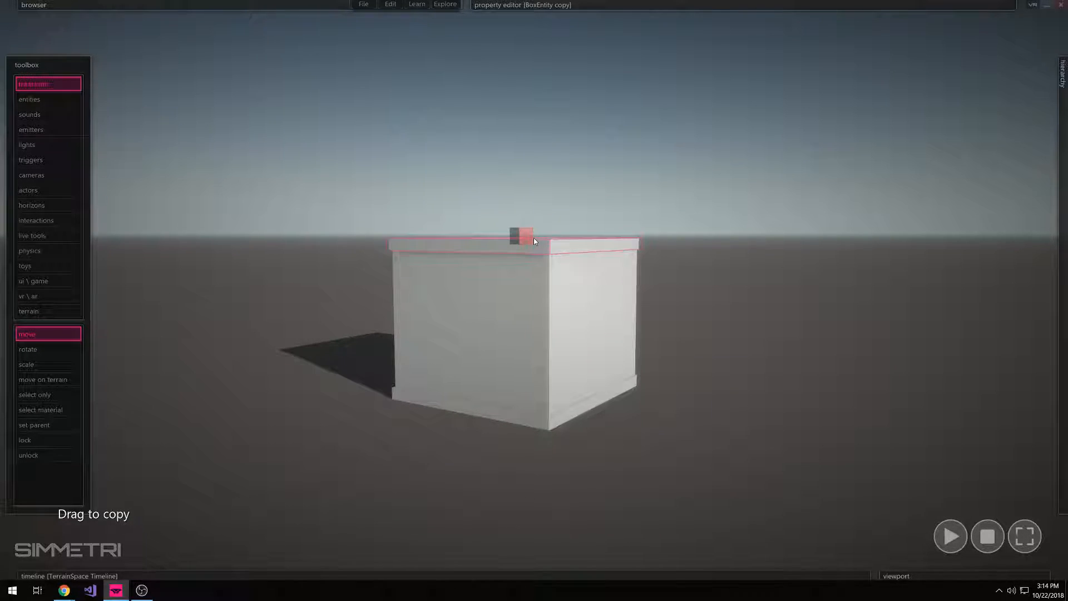
Select the base, walls and lid together and fuse them into one object
{"action": "left_click", "coordinate": [715, 295]}
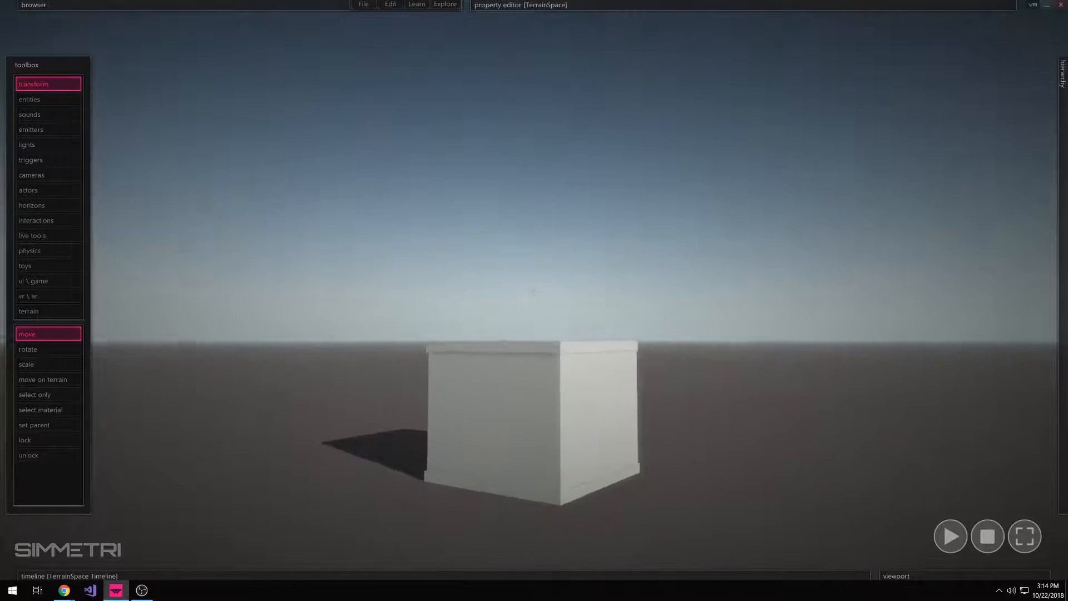
{"action": "left_click_drag", "start_coordinate": [753, 160], "coordinate": [368, 508]}
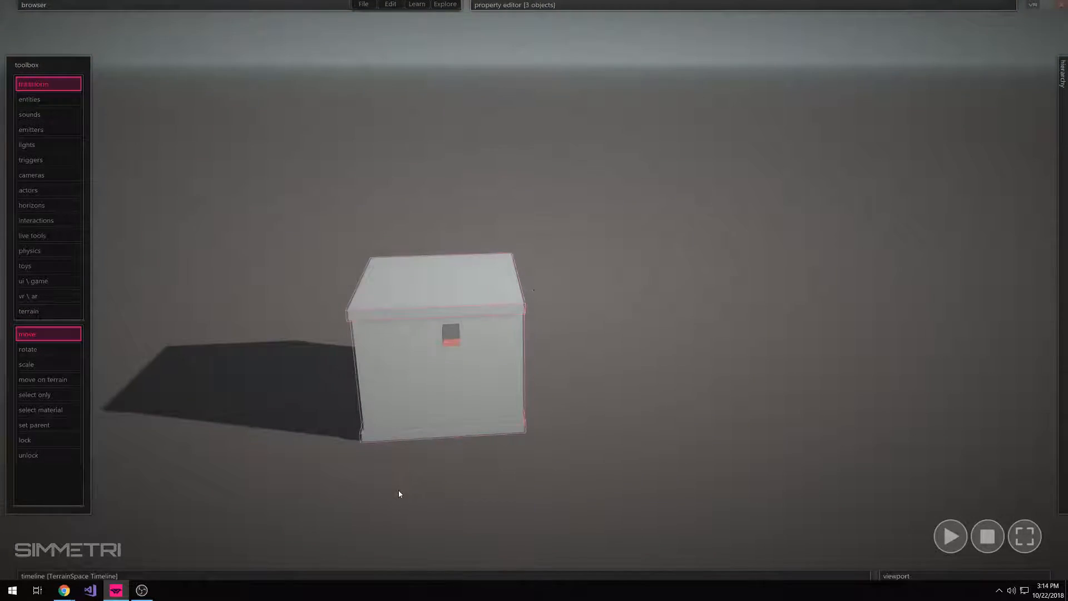
{"action": "key", "text": "ctrl+f"}
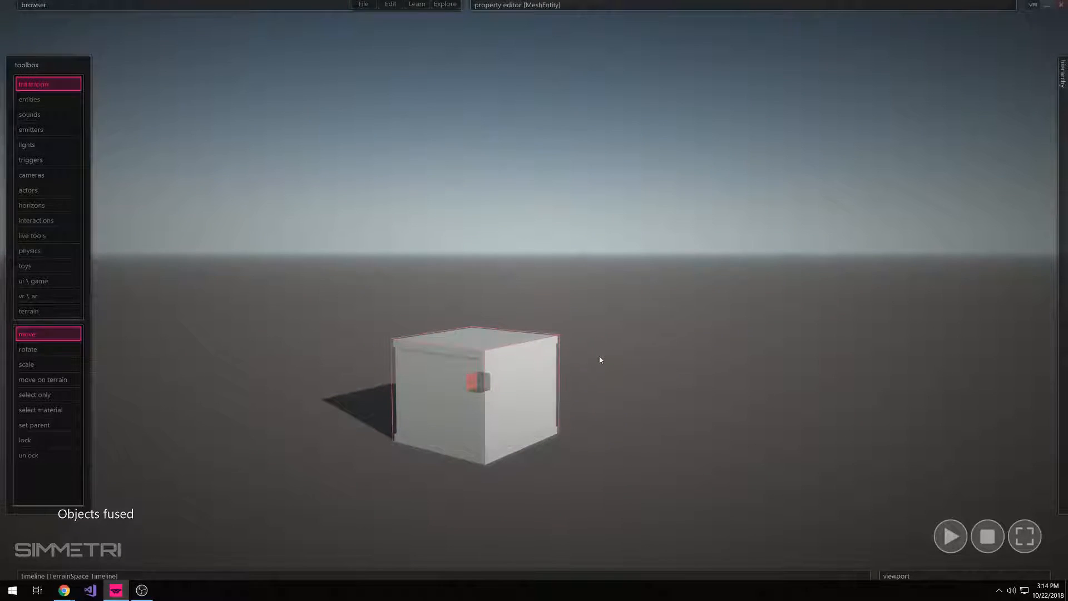
Start and stop playback briefly and inspect the fused box from several angles
{"action": "left_click", "coordinate": [950, 536]}
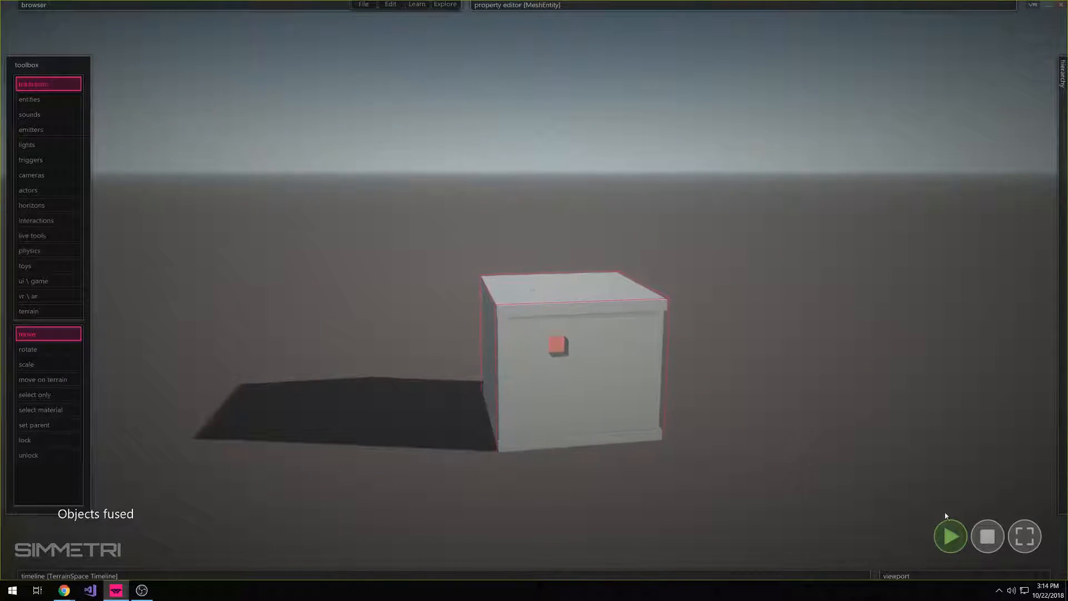
{"action": "left_click", "coordinate": [987, 537]}
{"action": "key", "text": "w"}
{"action": "right_click_drag", "start_coordinate": [622, 431], "coordinate": [548, 401]}
{"action": "key", "text": "s"}
{"action": "right_click_drag", "start_coordinate": [482, 460], "coordinate": [504, 460]}
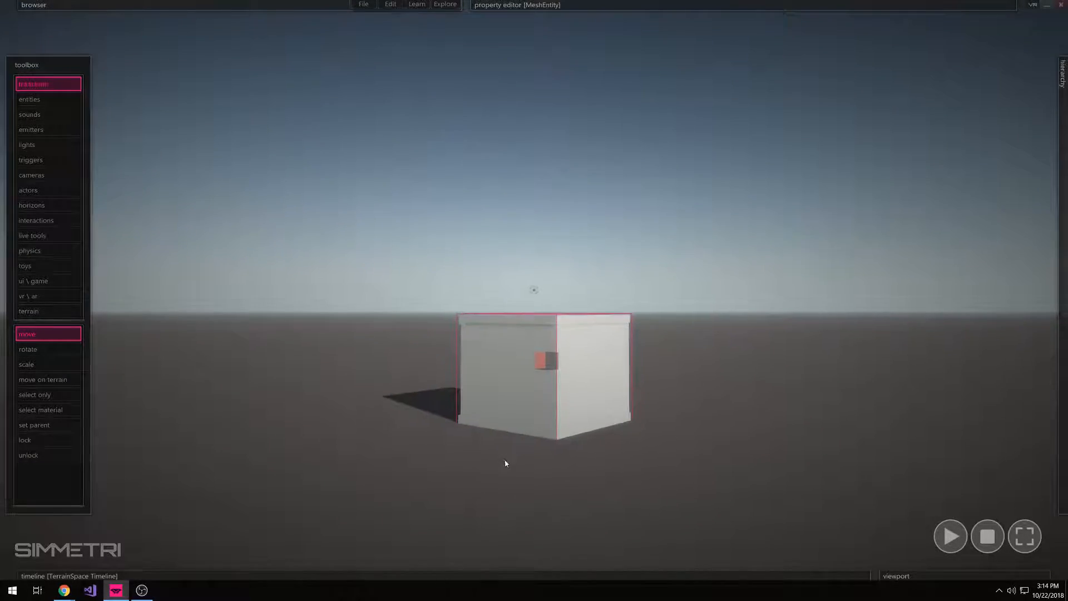
Look up the Fuse command among the editing tools without running it
{"action": "left_click", "coordinate": [389, 4]}
{"action": "left_click", "coordinate": [397, 5]}
{"action": "mouse_move", "coordinate": [445, 39]}
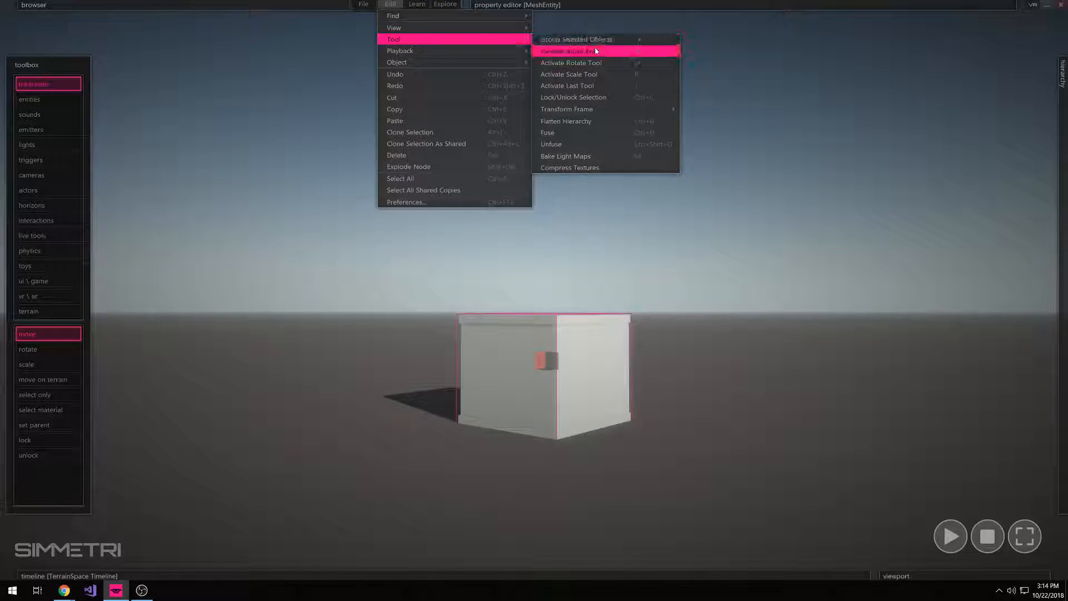
{"action": "left_click", "coordinate": [673, 139]}
{"action": "middle_click_drag", "start_coordinate": [611, 321], "coordinate": [673, 267]}
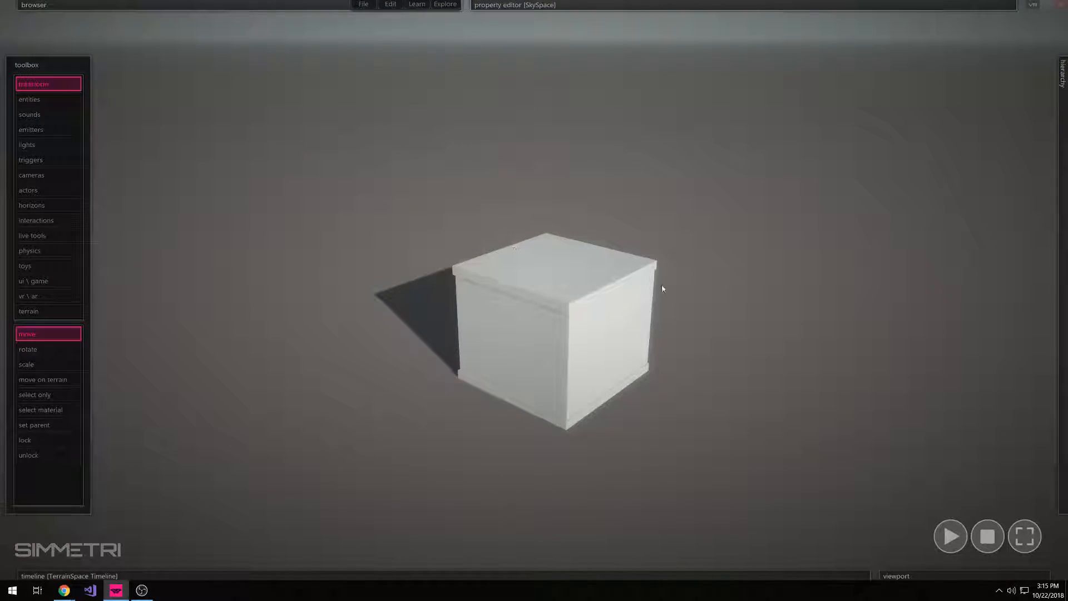
{"action": "middle_click_drag", "start_coordinate": [765, 307], "coordinate": [762, 334]}
Add the bpm controls live tool to the scene, just below the fused box
{"action": "left_click", "coordinate": [306, 5]}
{"action": "left_click", "coordinate": [303, 5]}
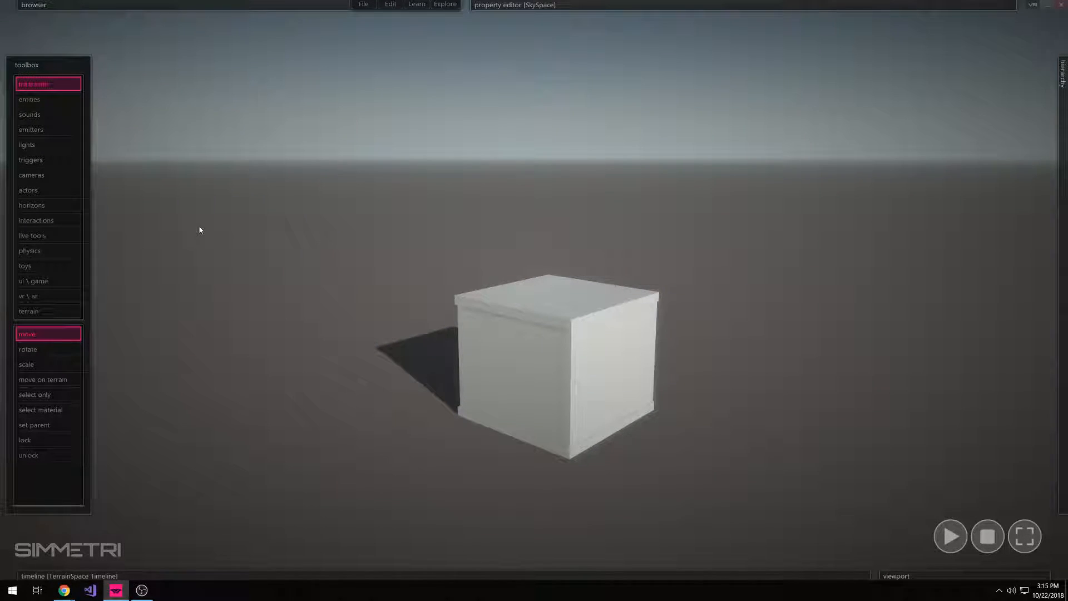
{"action": "left_click", "coordinate": [30, 236]}
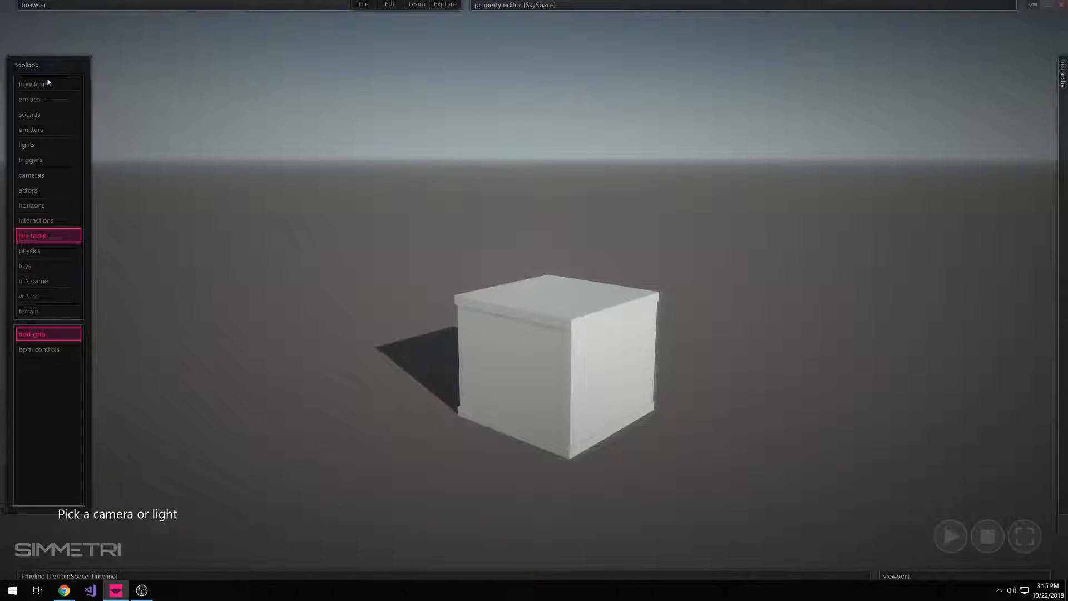
{"action": "left_click", "coordinate": [43, 350]}
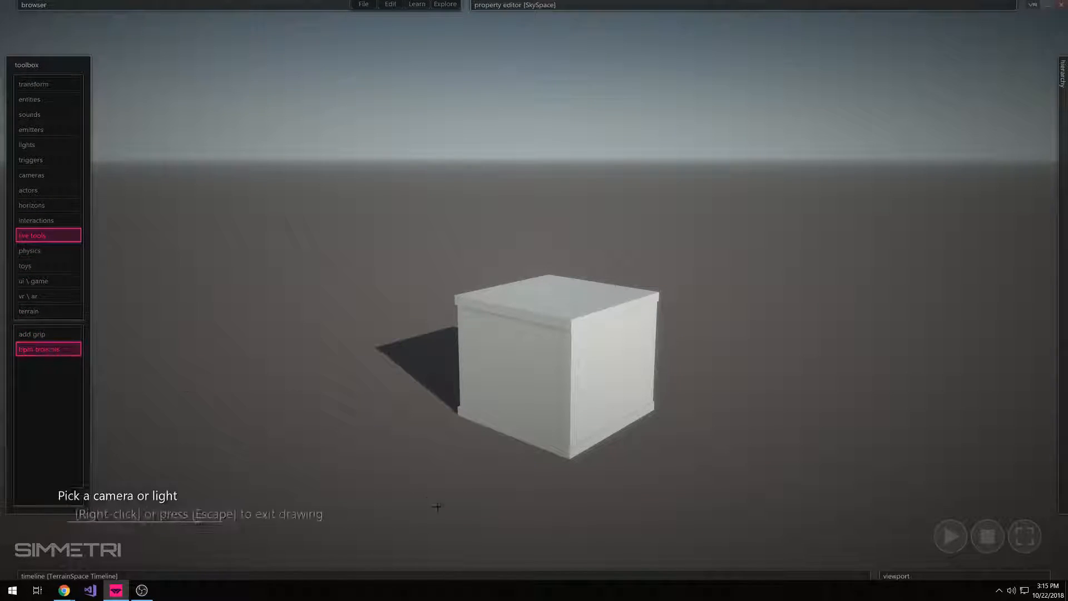
{"action": "left_click", "coordinate": [495, 487]}
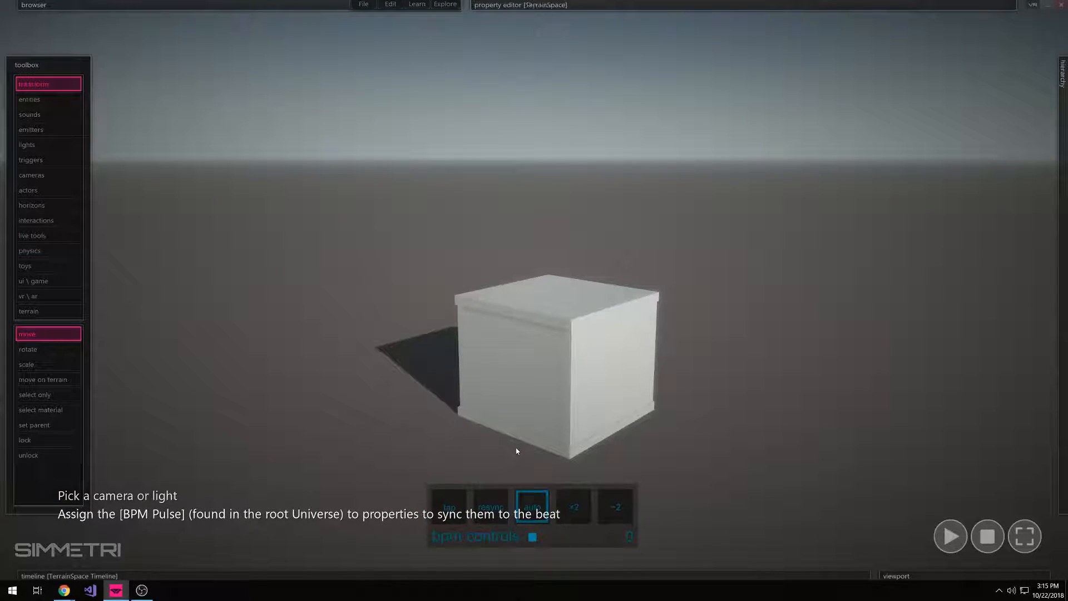
{"action": "left_click", "coordinate": [481, 441]}
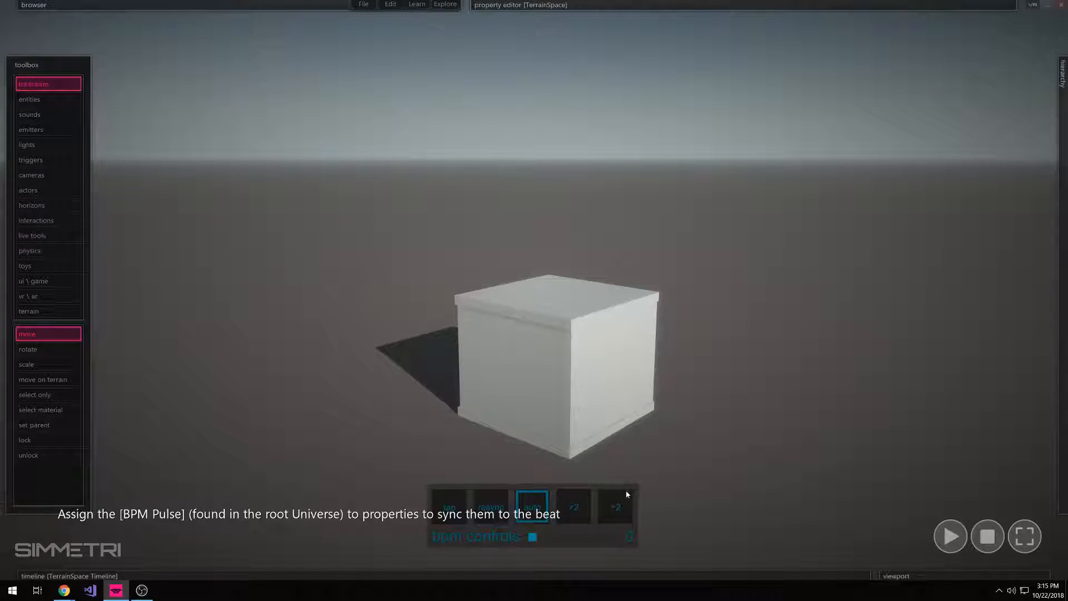
Look up the BPM Pulse in the root Universe and view the fused box's Transform properties
{"action": "mouse_move", "coordinate": [111, 4]}
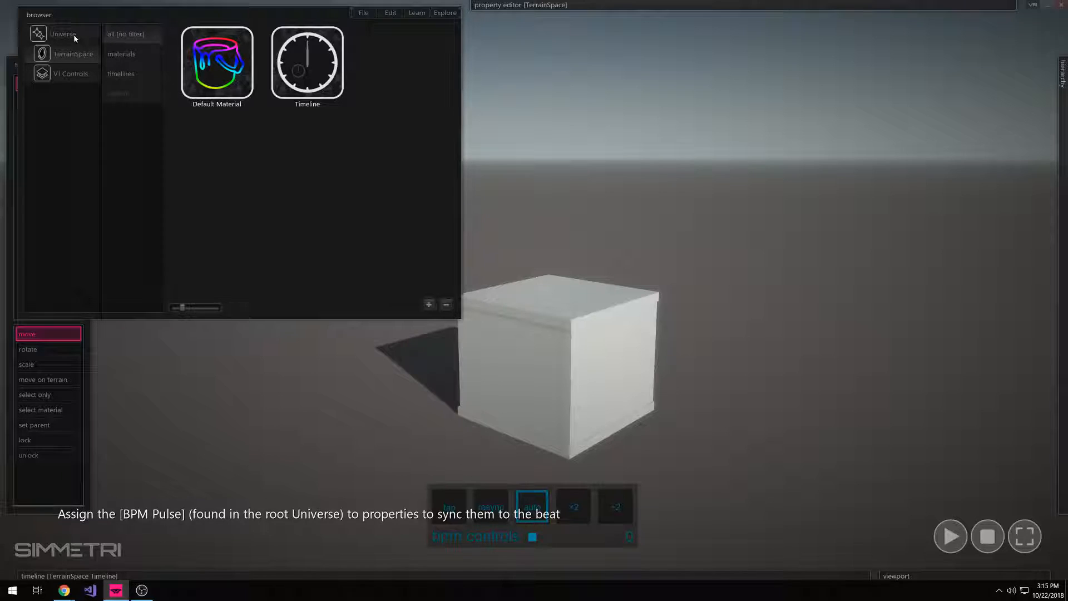
{"action": "left_click", "coordinate": [75, 37]}
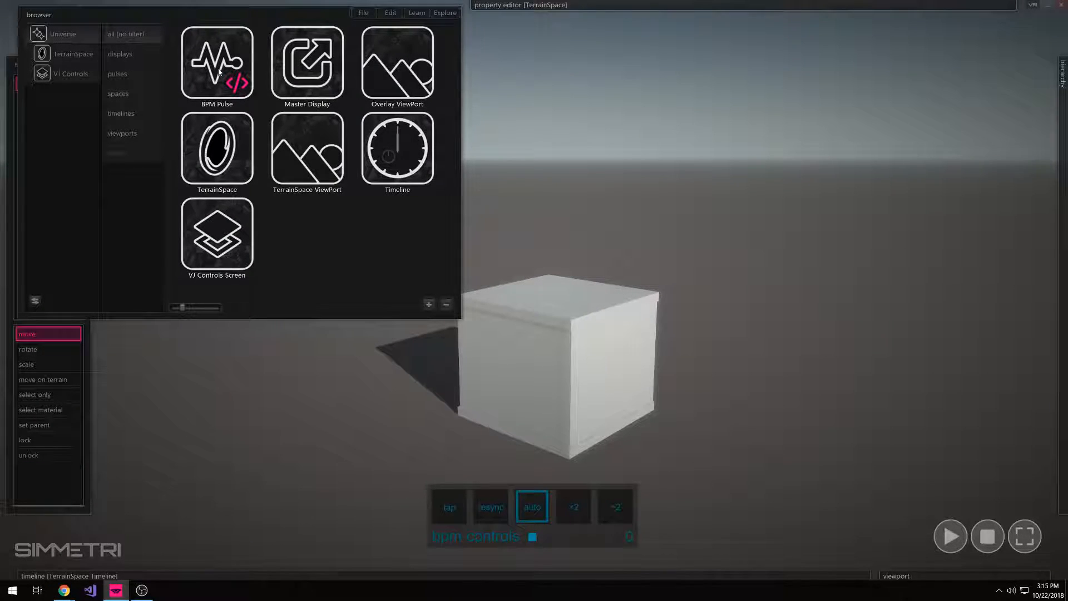
{"action": "left_click_drag", "start_coordinate": [223, 76], "coordinate": [617, 266]}
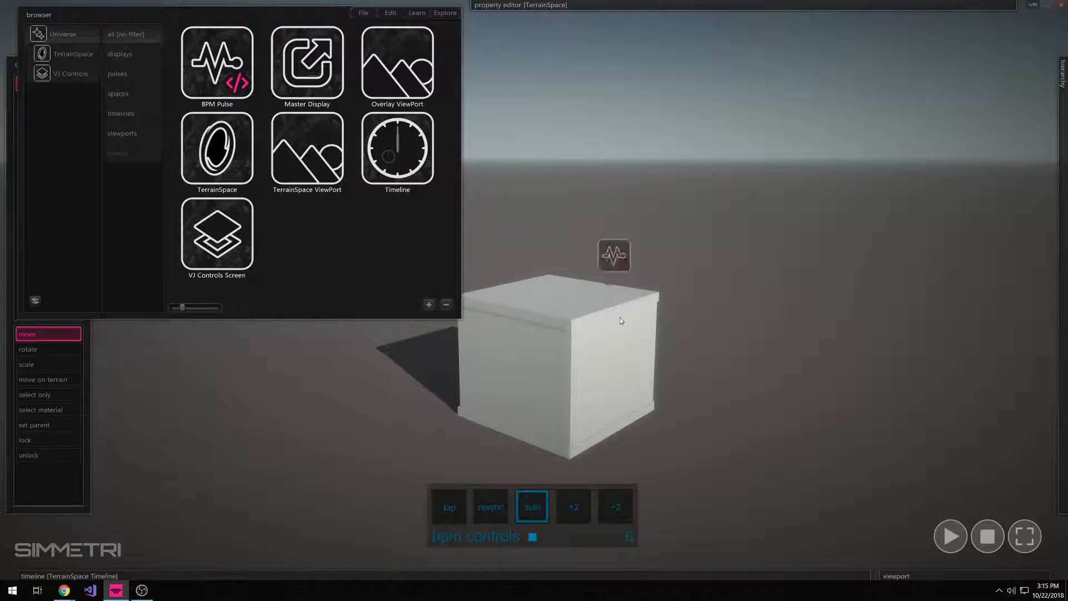
{"action": "left_click", "coordinate": [523, 325]}
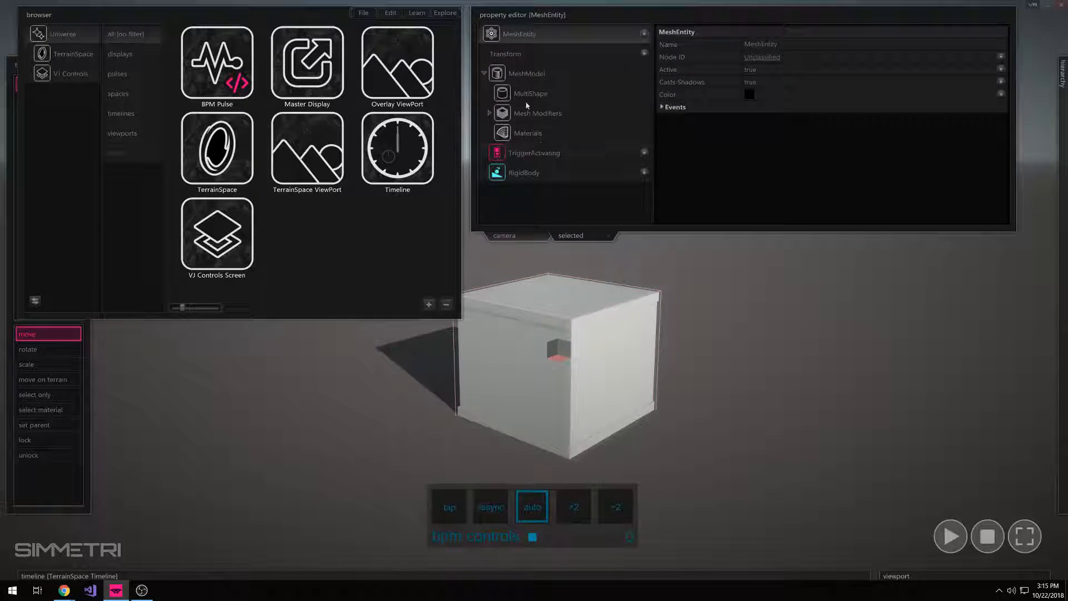
{"action": "left_click", "coordinate": [528, 56]}
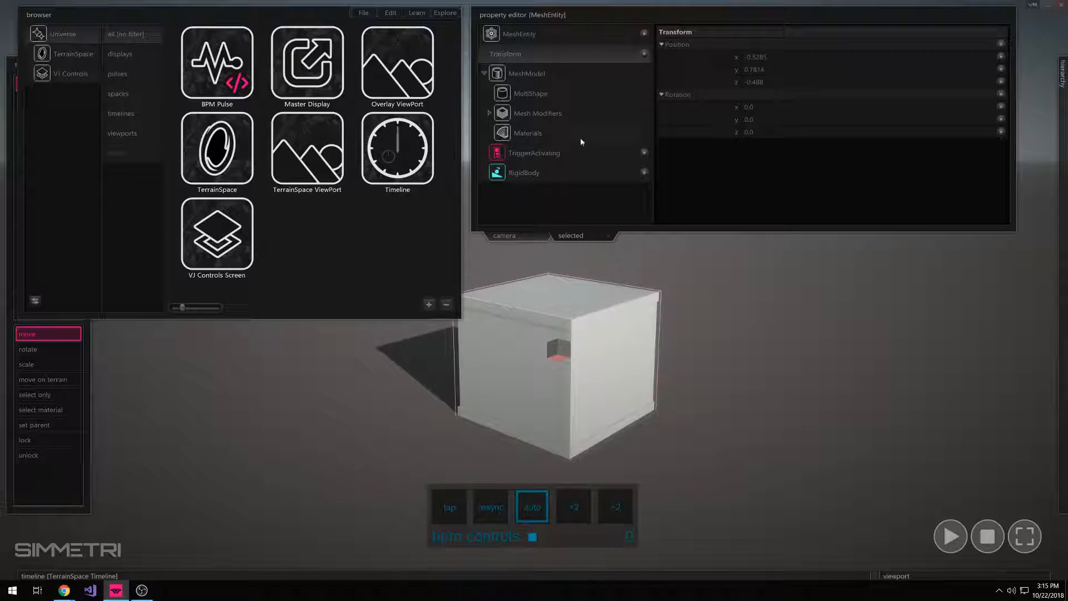
{"action": "left_click_drag", "start_coordinate": [261, 89], "coordinate": [226, 104]}
{"action": "key", "text": "Tab"}
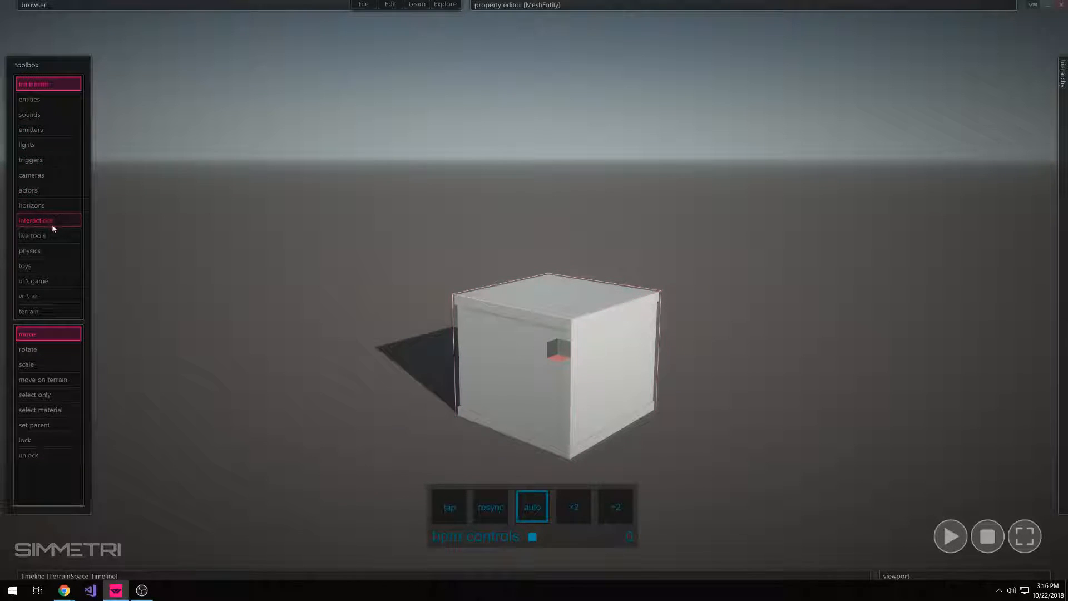
Add two fixed constraints to the fused box, at opposite corners of its lid
{"action": "left_click", "coordinate": [50, 251]}
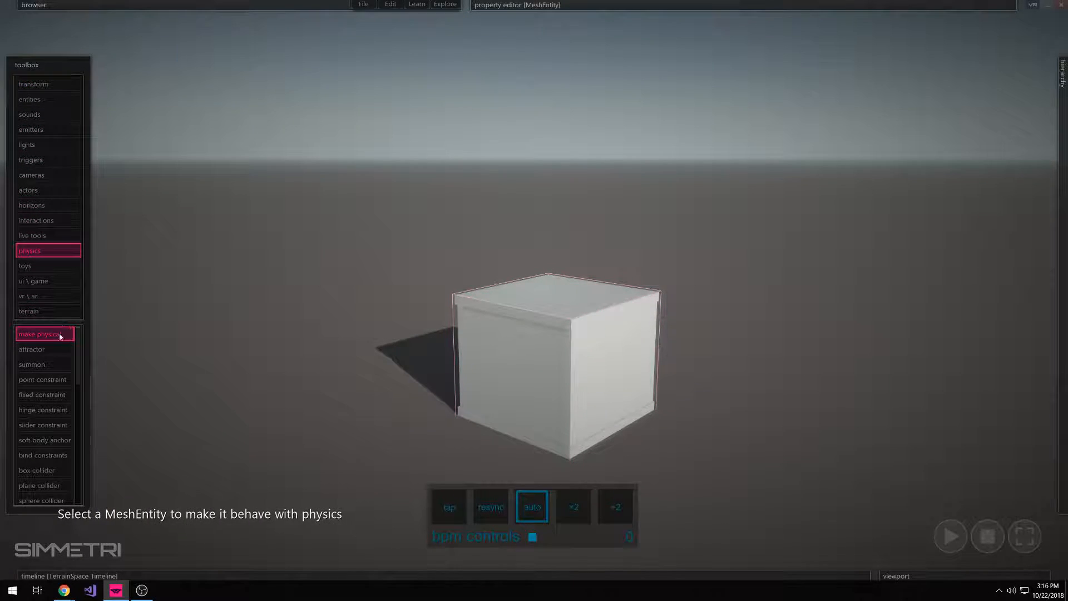
{"action": "left_click", "coordinate": [44, 396]}
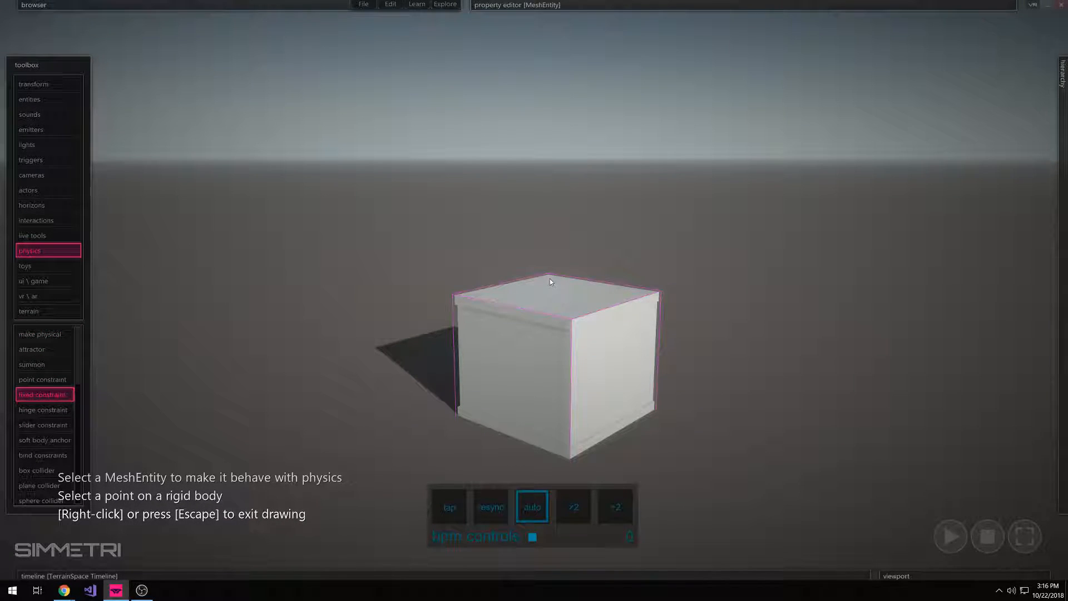
{"action": "middle_click_drag", "start_coordinate": [328, 272], "coordinate": [447, 296]}
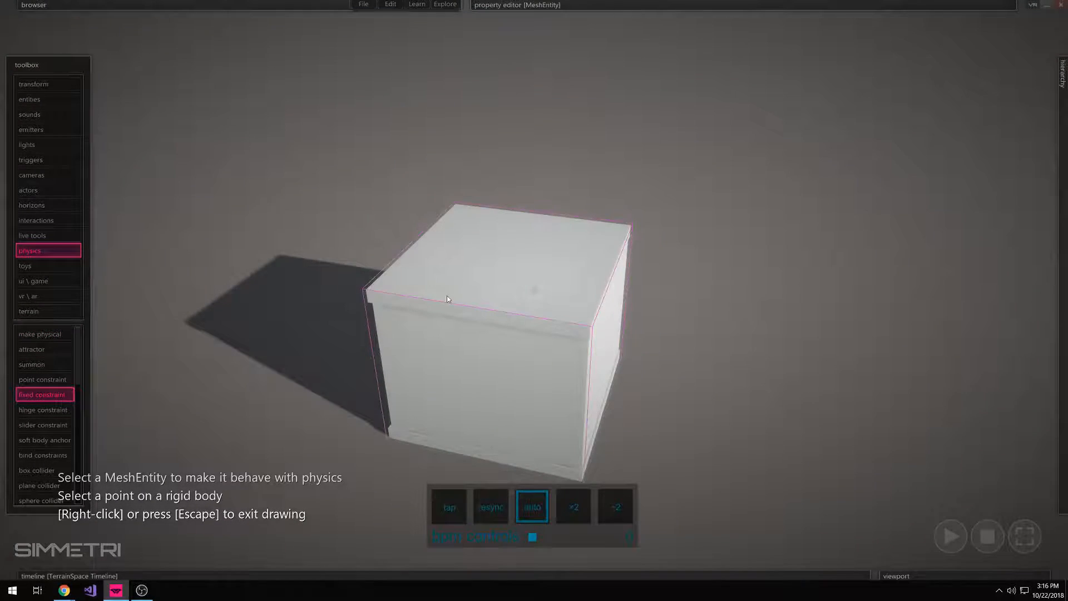
{"action": "left_click", "coordinate": [387, 286]}
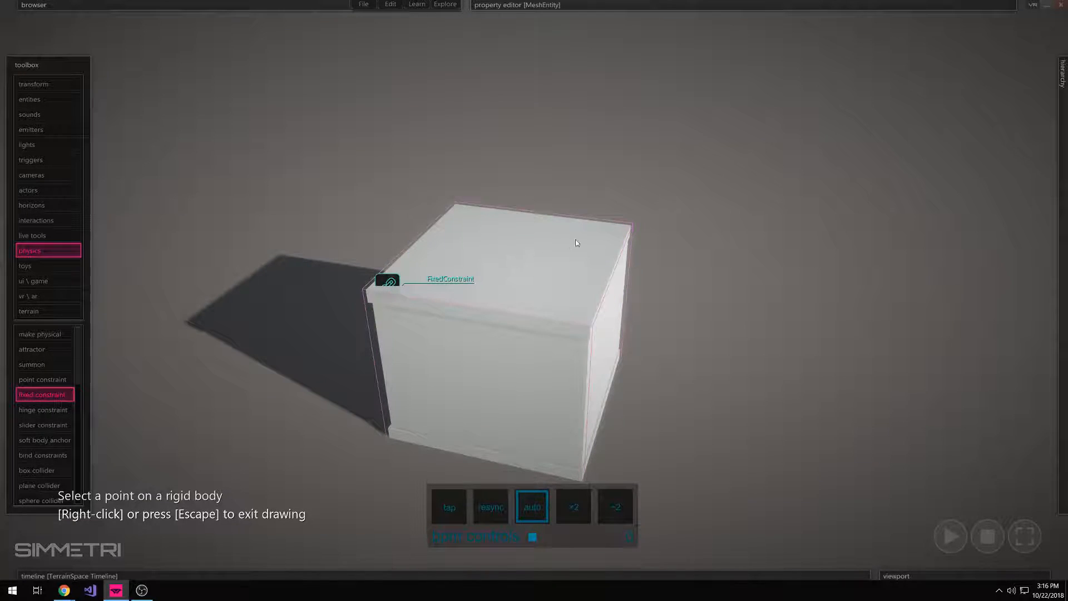
{"action": "left_click", "coordinate": [619, 230]}
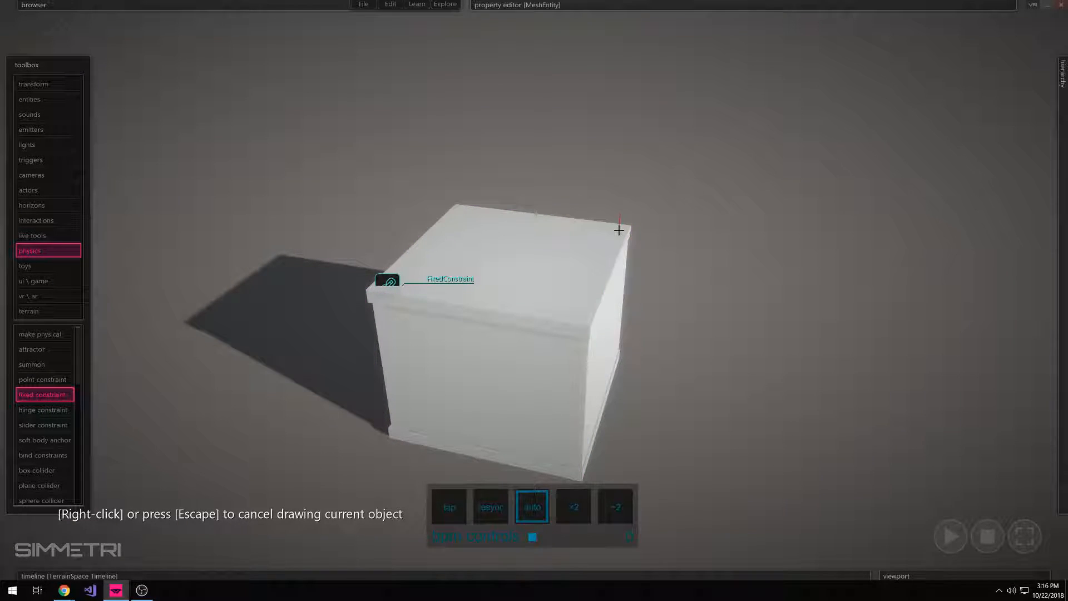
{"action": "right_click", "coordinate": [669, 243]}
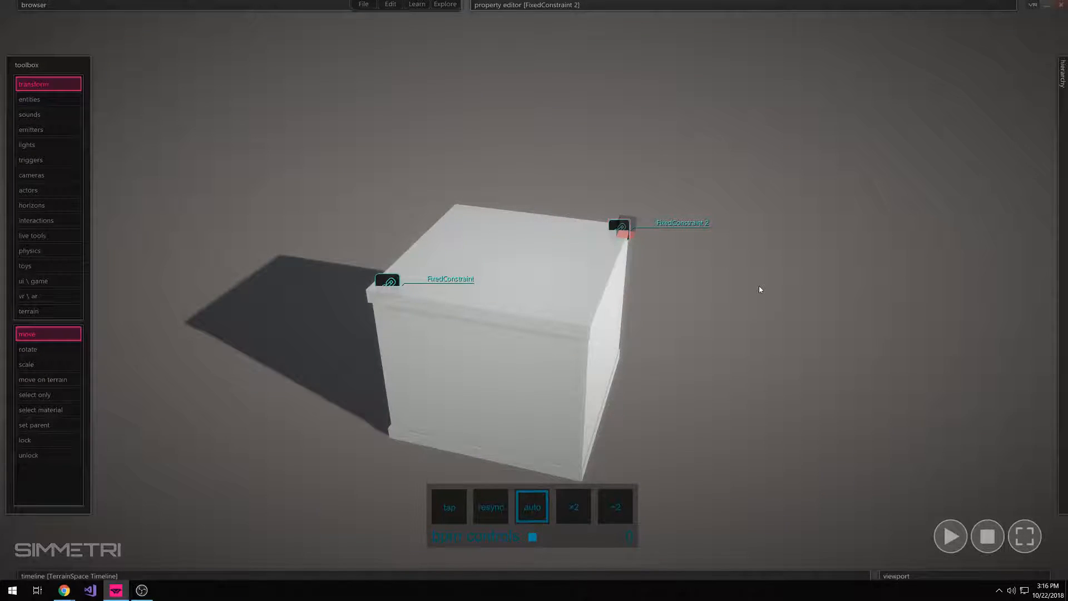
Assign the BPM Pulse from the root Universe to the Y position of the first fixed constraint
{"action": "right_click_drag", "start_coordinate": [756, 278], "coordinate": [670, 298]}
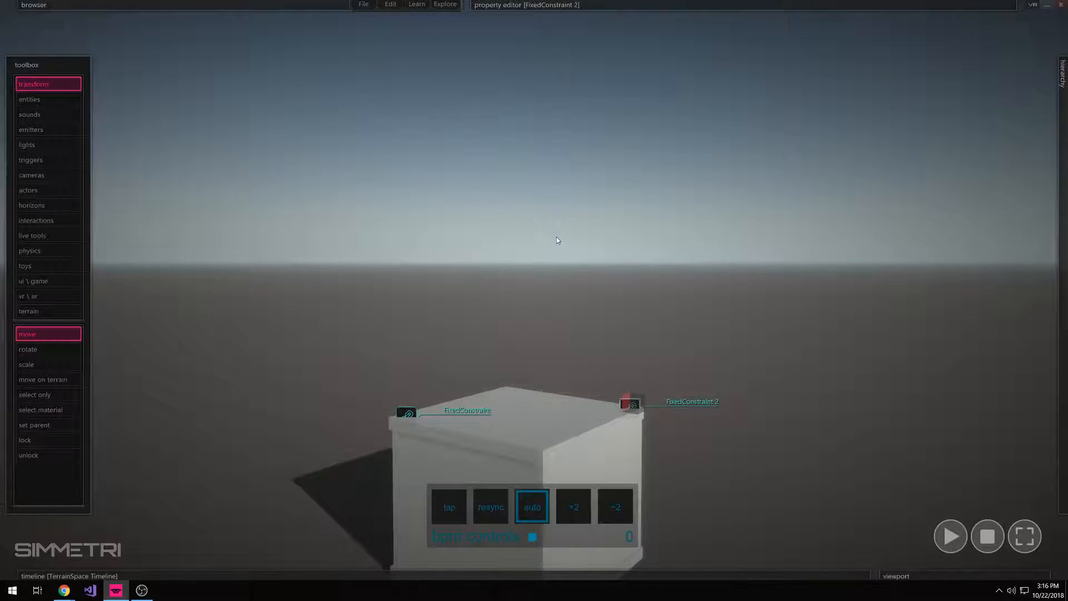
{"action": "left_click", "coordinate": [587, 270]}
{"action": "right_click_drag", "start_coordinate": [587, 270], "coordinate": [560, 444]}
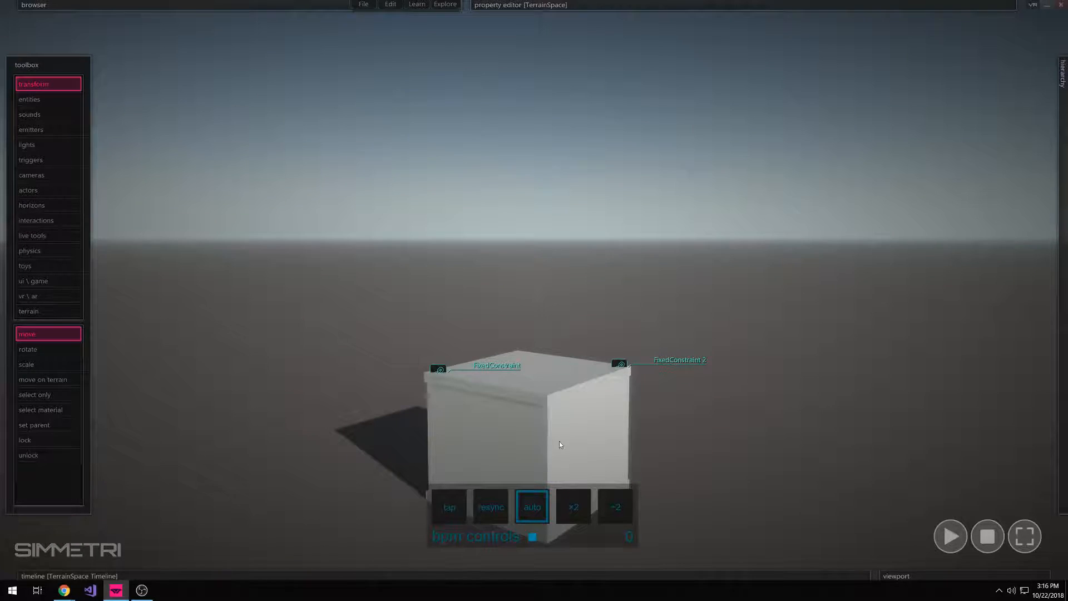
{"action": "mouse_move", "coordinate": [561, 193]}
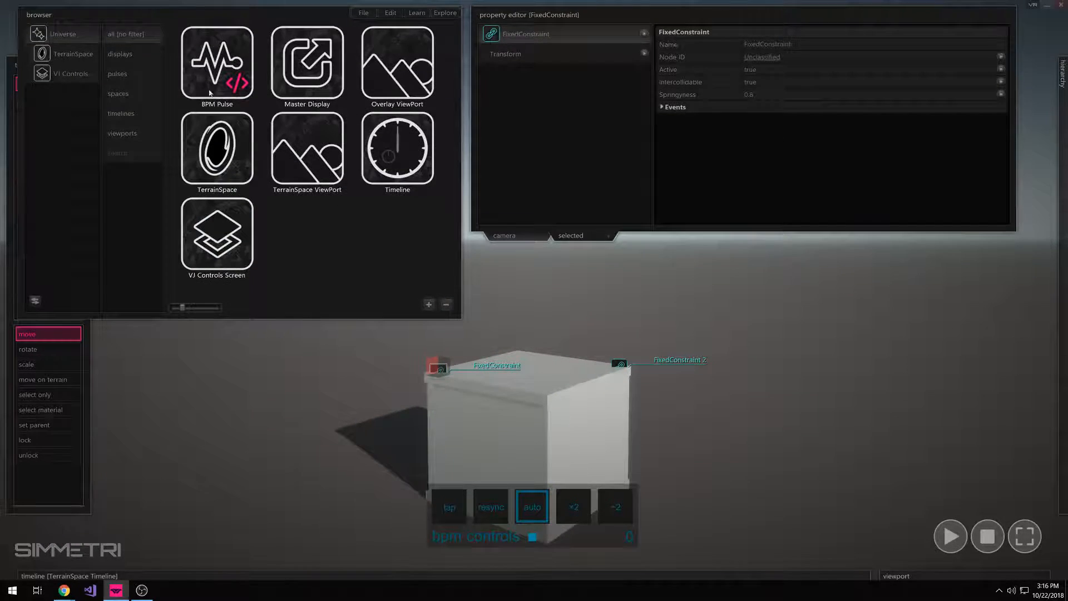
{"action": "left_click", "coordinate": [549, 52]}
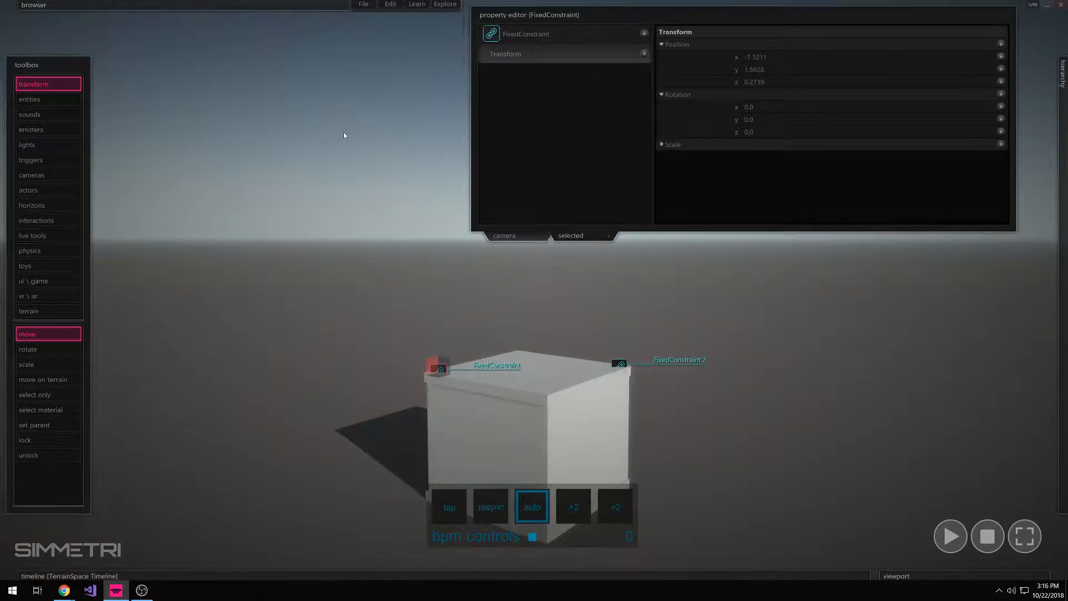
{"action": "mouse_move", "coordinate": [115, 61]}
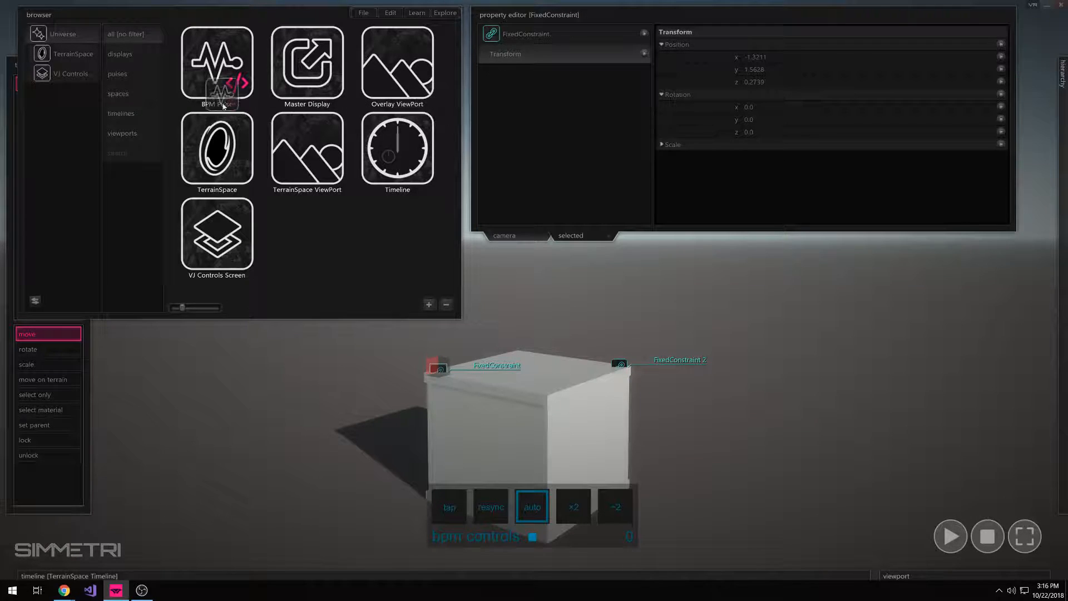
{"action": "left_click", "coordinate": [438, 370]}
{"action": "left_click_drag", "start_coordinate": [223, 78], "coordinate": [782, 77]}
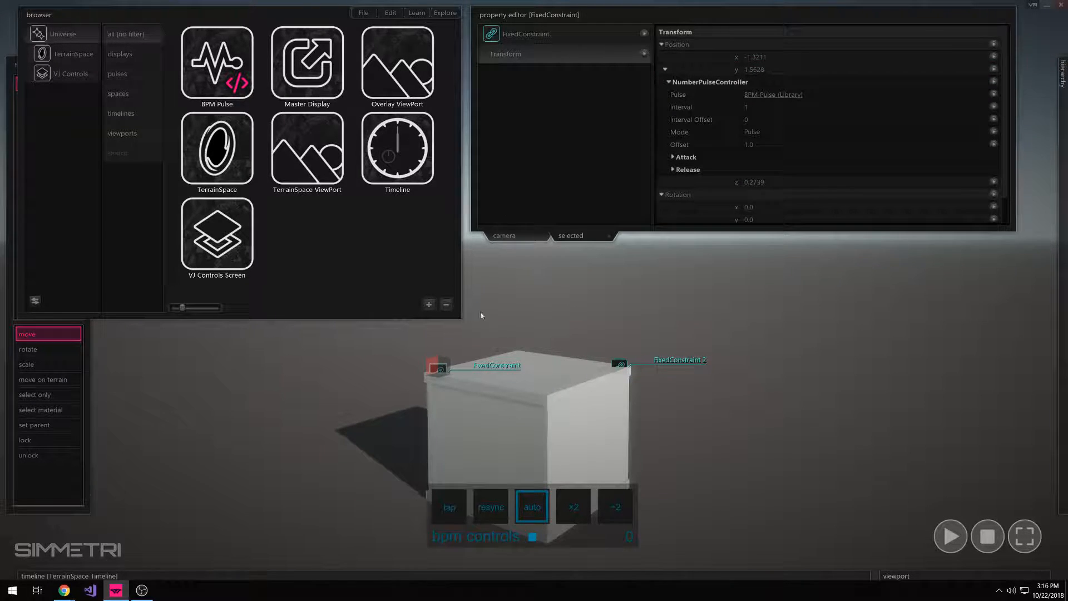
Assign the BPM Pulse to the Z position of FixedConstraint 2 and clear the selection
{"action": "left_click", "coordinate": [620, 364]}
{"action": "left_click_drag", "start_coordinate": [215, 82], "coordinate": [779, 82]}
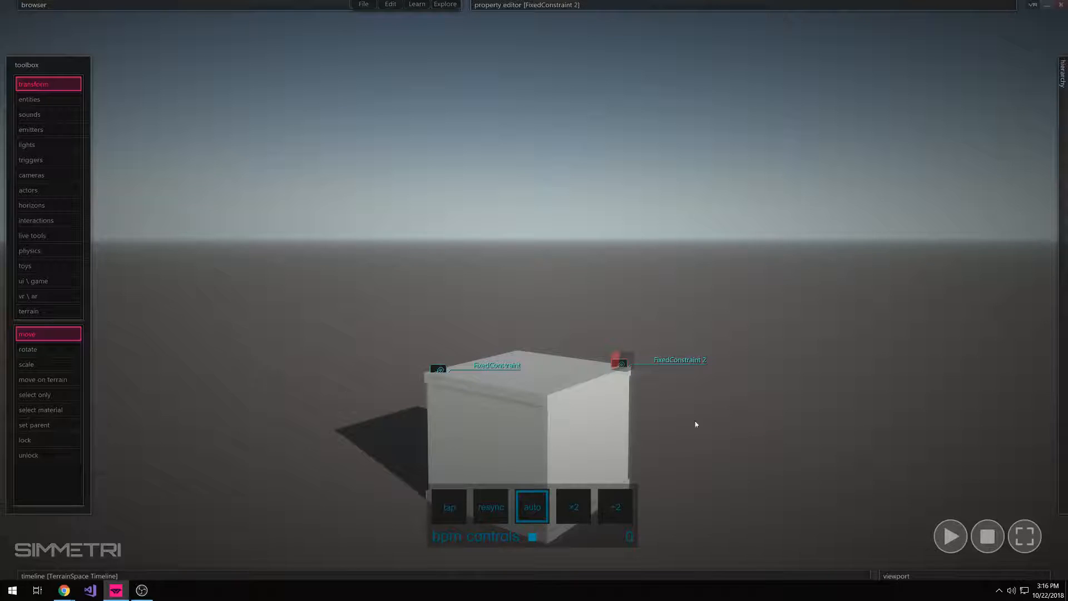
{"action": "left_click", "coordinate": [733, 403]}
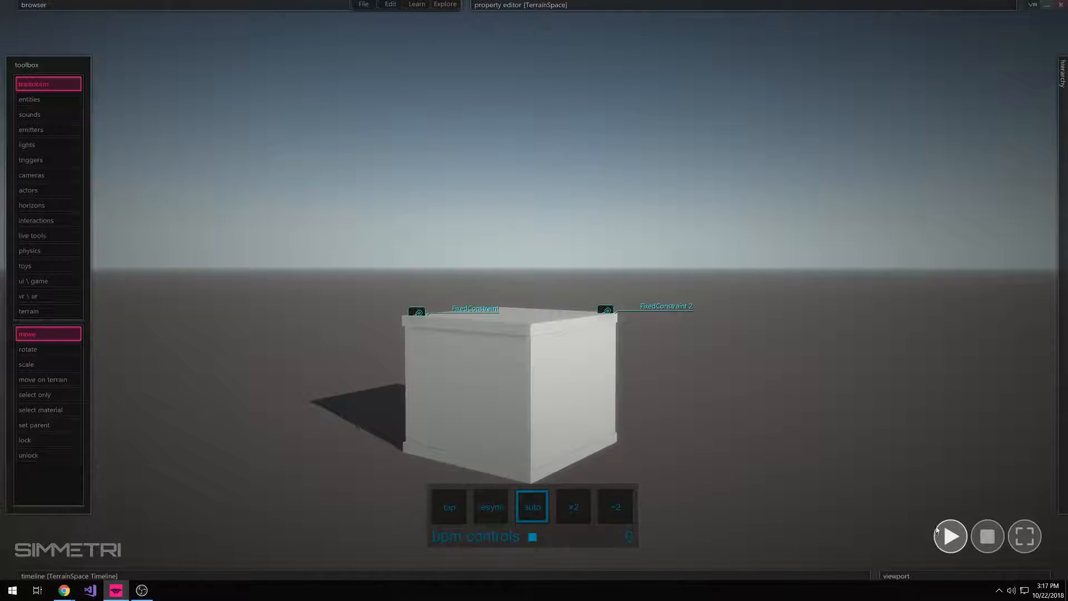
Start playback and tap in a beat of about 143.5 BPM on the bpm controls
{"action": "left_click", "coordinate": [949, 535]}
{"action": "left_click", "coordinate": [452, 509]}
{"action": "left_click", "coordinate": [456, 512]}
{"action": "left_click", "coordinate": [456, 514]}
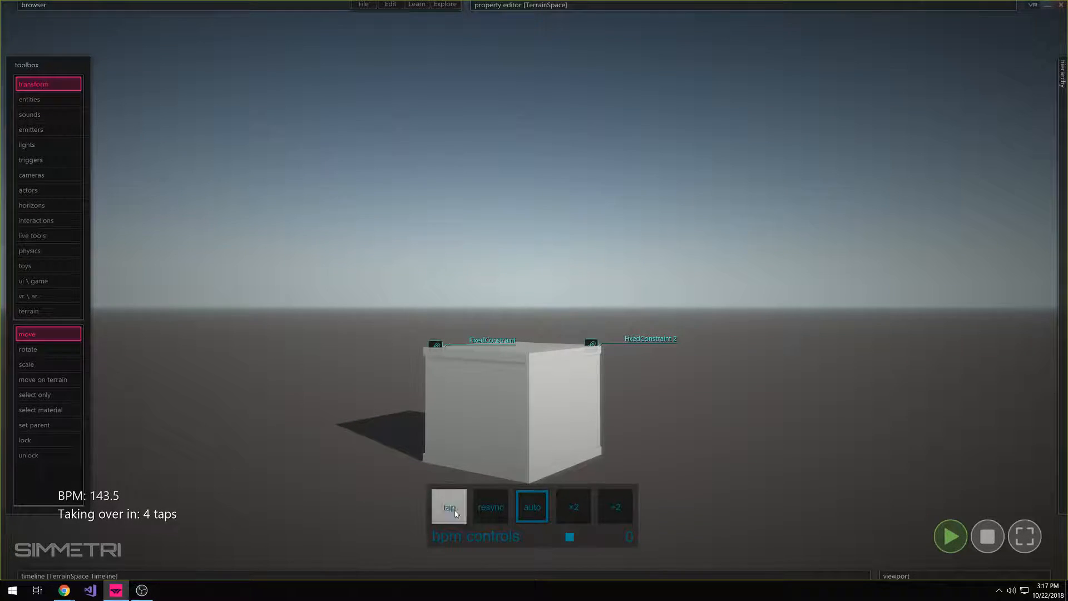
{"action": "left_click", "coordinate": [454, 509]}
{"action": "left_click", "coordinate": [455, 509]}
{"action": "left_click", "coordinate": [458, 509]}
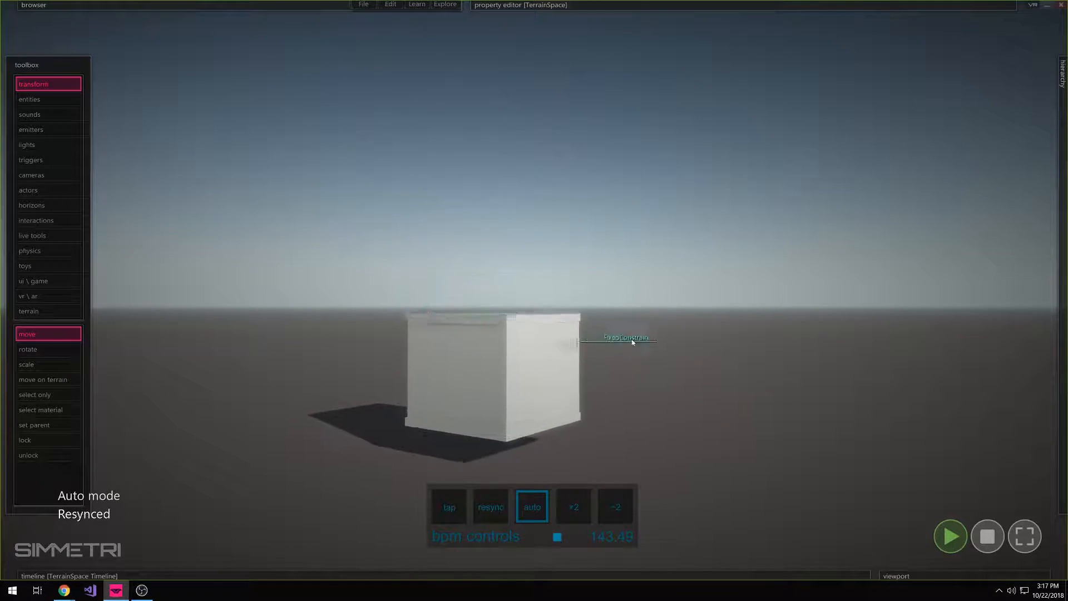
Select FixedConstraint 2 during playback, review how the pulse moves the box, and stop playback
{"action": "mouse_move", "coordinate": [1021, 209]}
{"action": "left_click", "coordinate": [992, 165]}
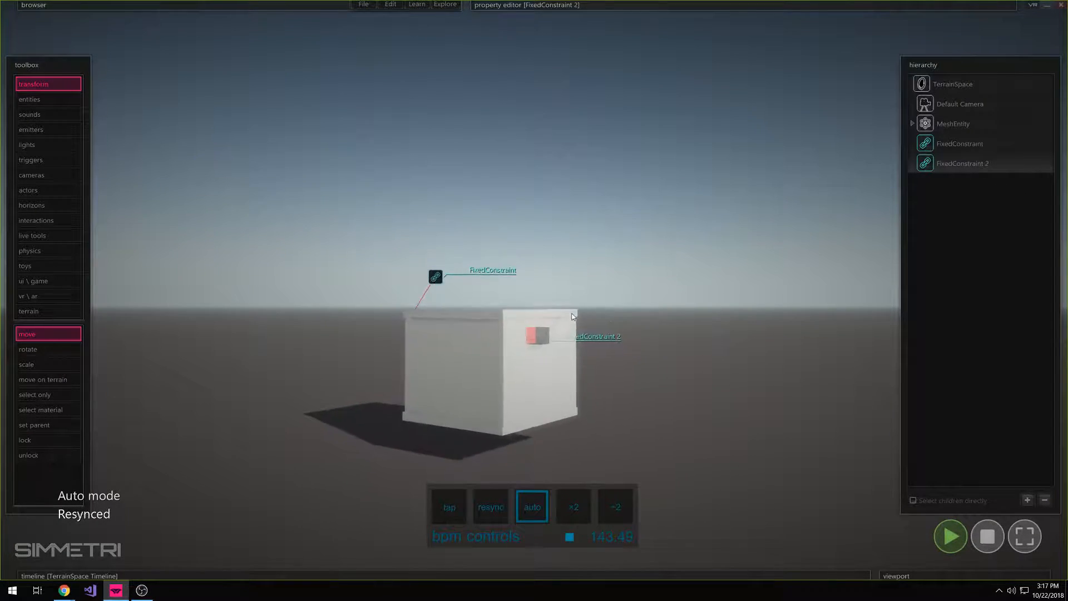
{"action": "mouse_move", "coordinate": [761, 28]}
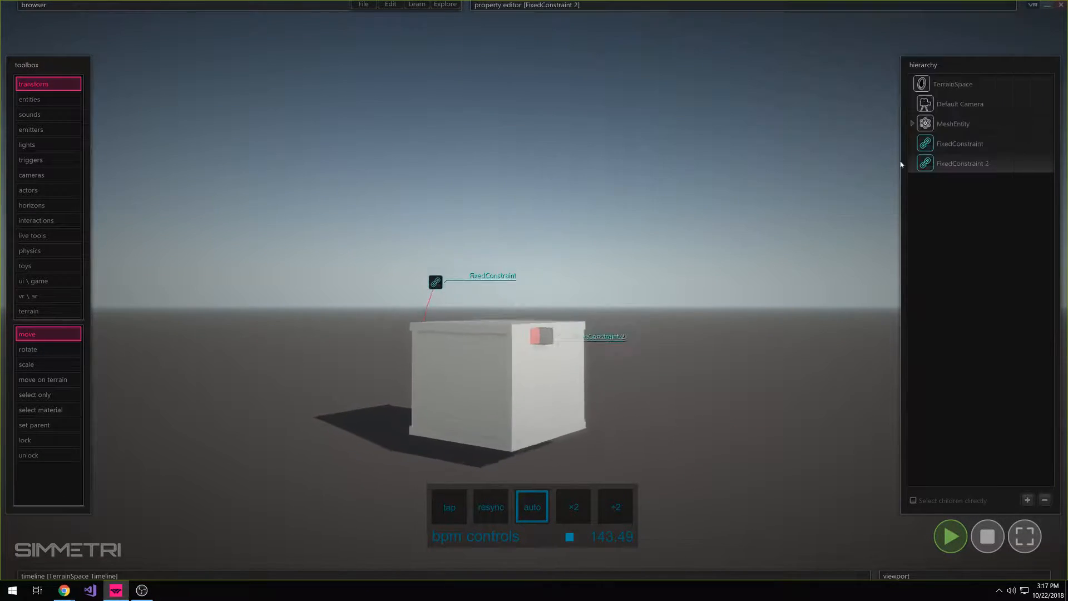
{"action": "mouse_move", "coordinate": [801, 38]}
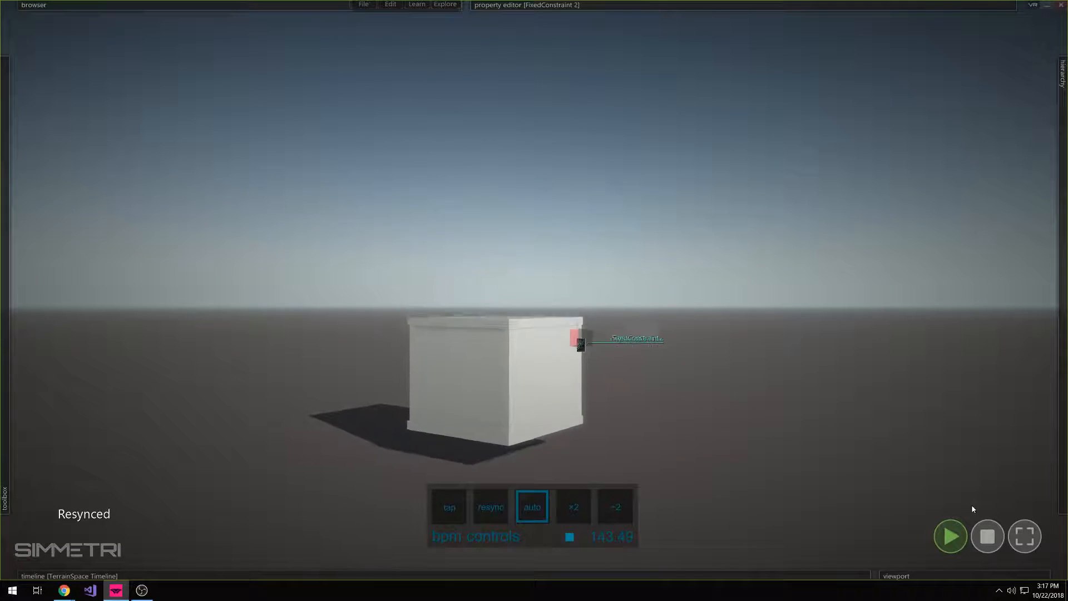
{"action": "left_click", "coordinate": [985, 533]}
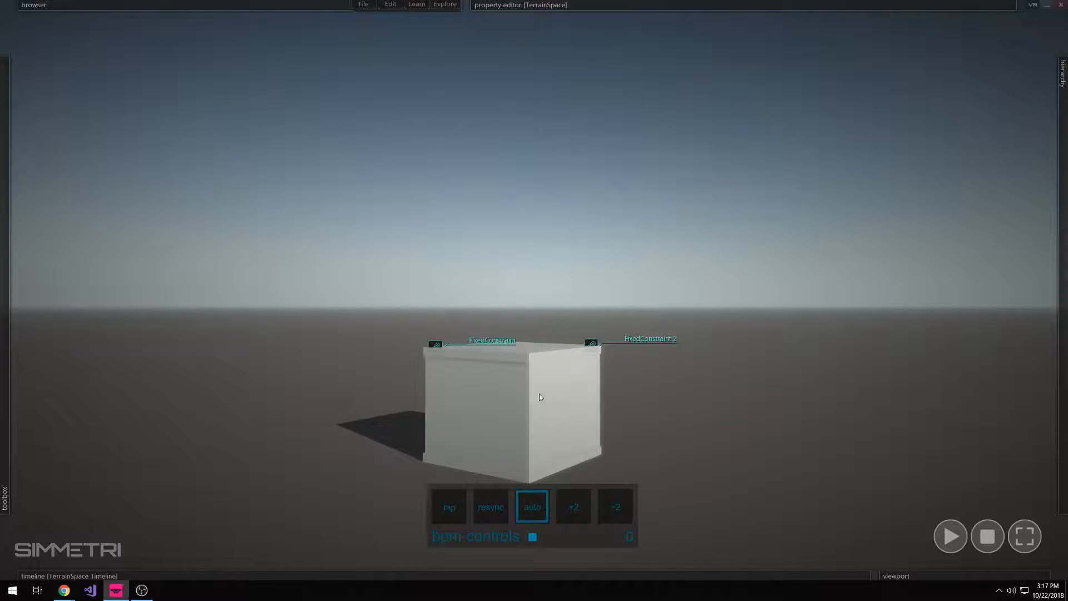
Replace the default material of the fused box with a dark see-through one
{"action": "left_click", "coordinate": [551, 436]}
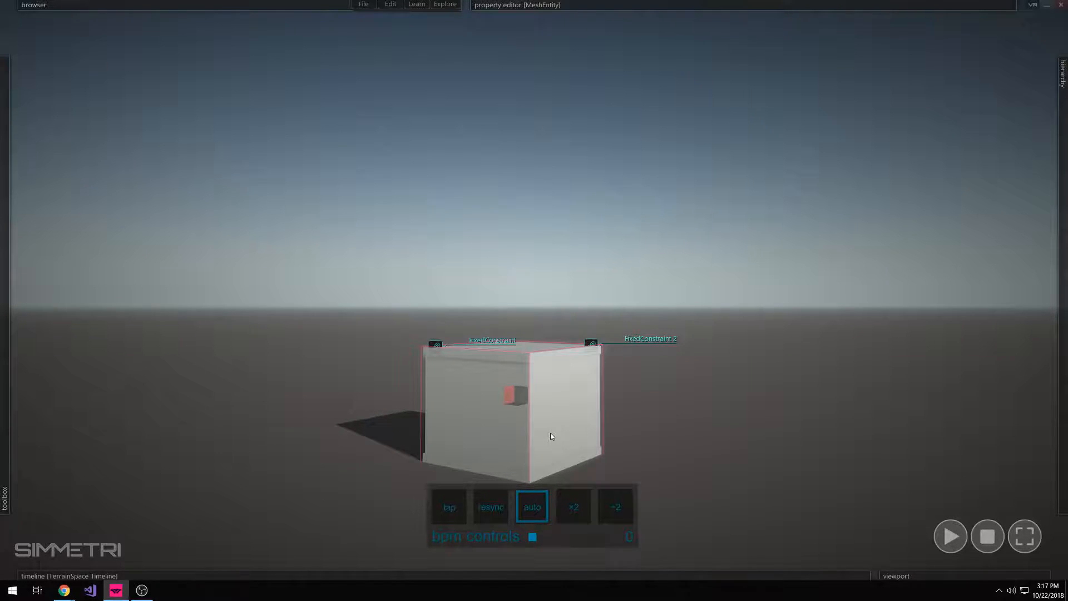
{"action": "mouse_move", "coordinate": [681, 19]}
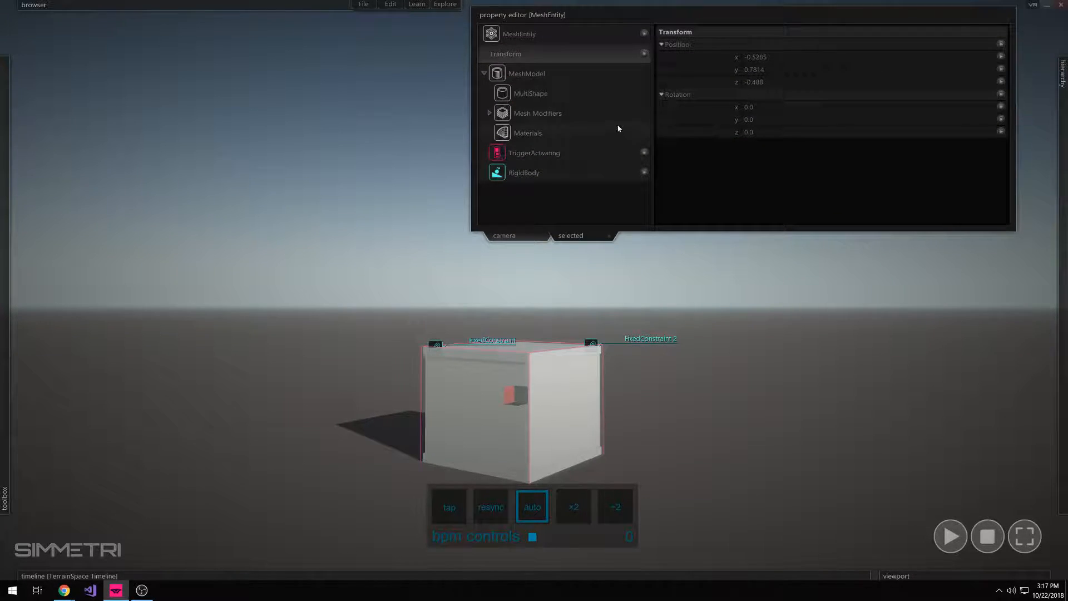
{"action": "left_click", "coordinate": [552, 138]}
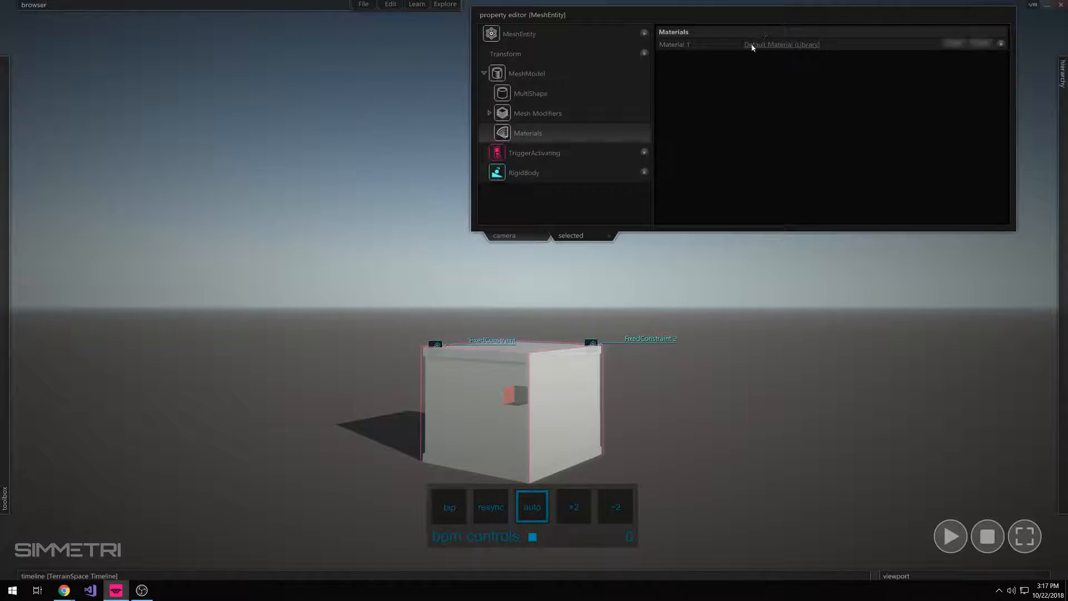
{"action": "left_click", "coordinate": [951, 44]}
{"action": "left_click_drag", "start_coordinate": [856, 299], "coordinate": [534, 290]}
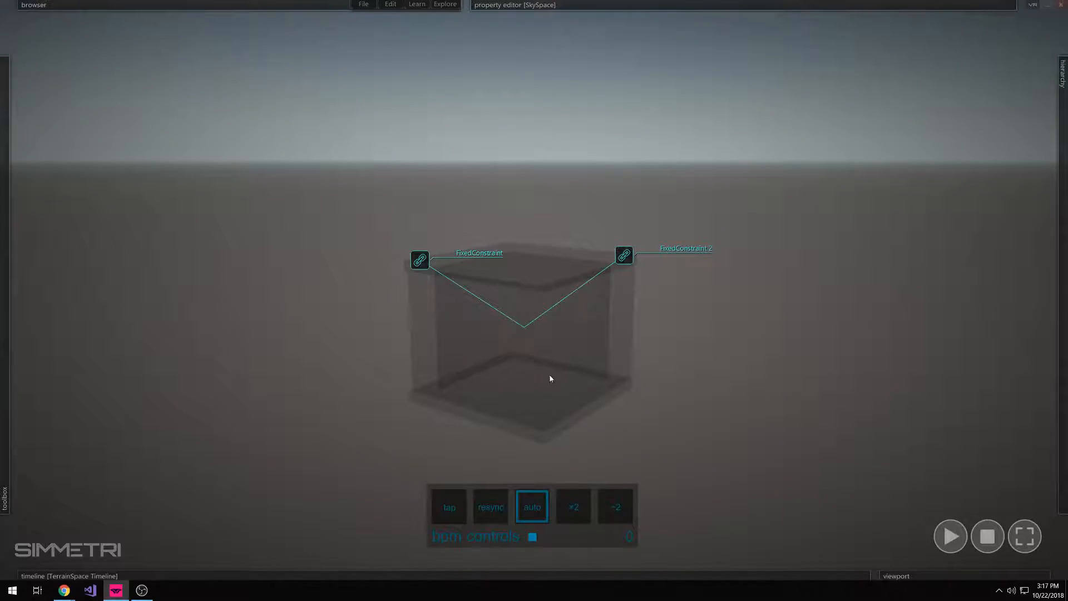
{"action": "mouse_move", "coordinate": [6, 167]}
{"action": "left_click", "coordinate": [49, 100]}
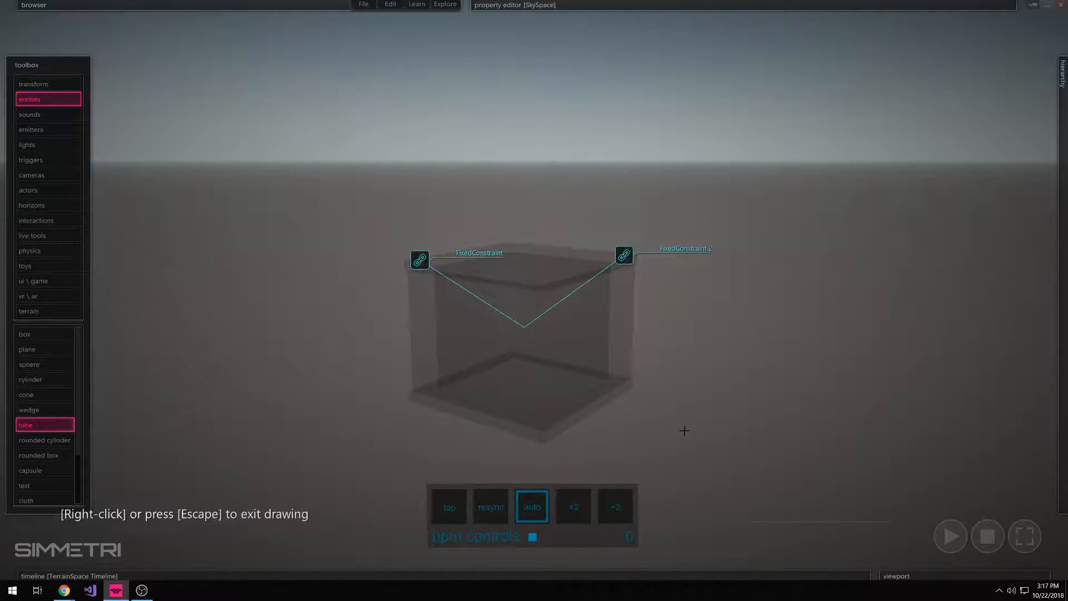
{"action": "left_click", "coordinate": [547, 383]}
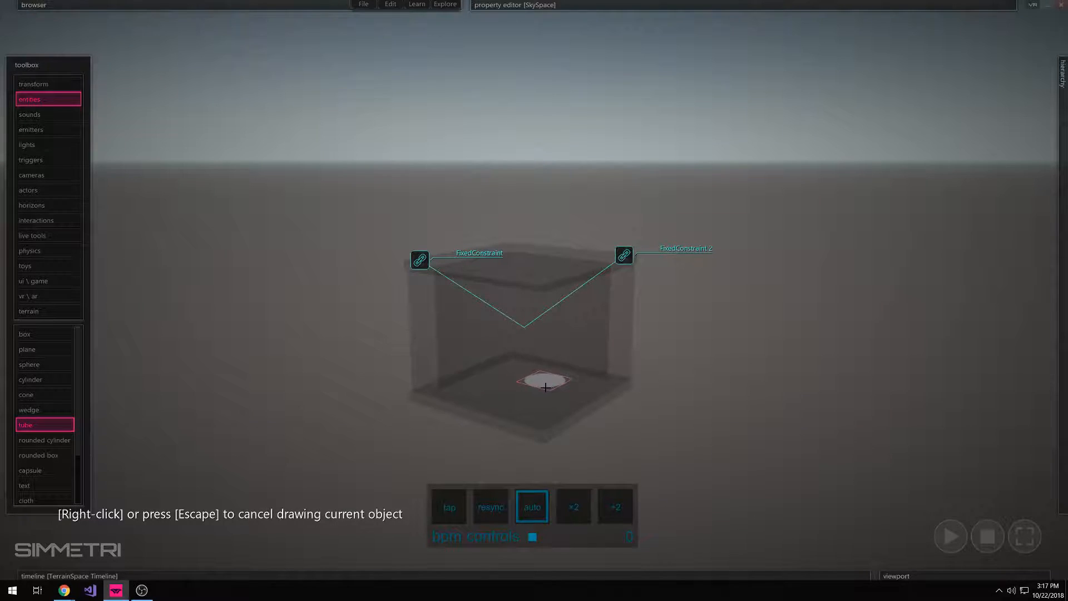
{"action": "key", "text": "Escape"}
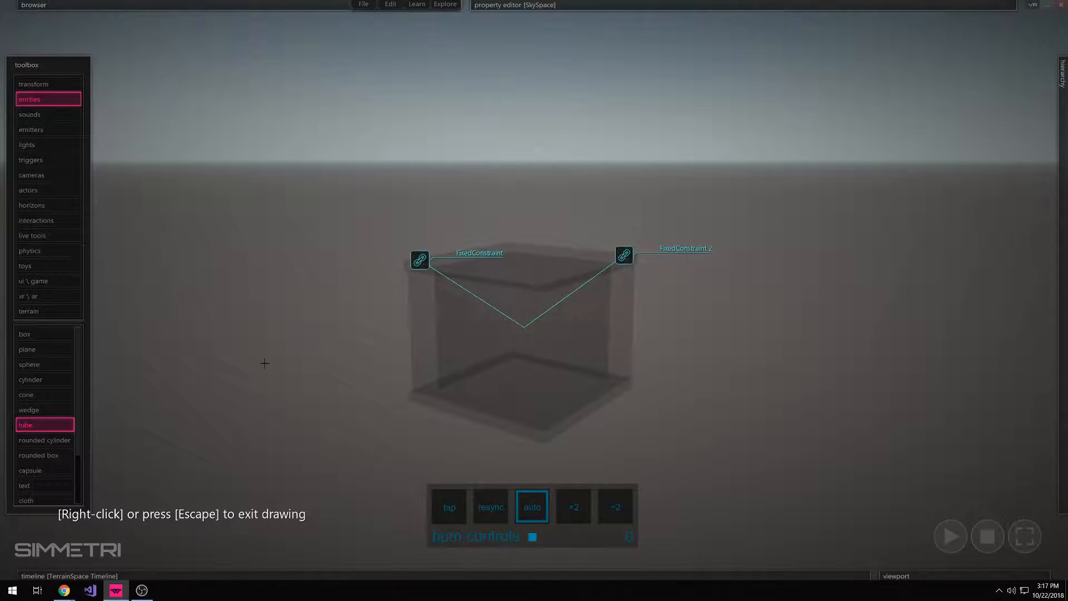
Draw a small box on the ground beside the see-through box and leave the drawing mode
{"action": "left_click", "coordinate": [60, 333]}
{"action": "left_click", "coordinate": [674, 425]}
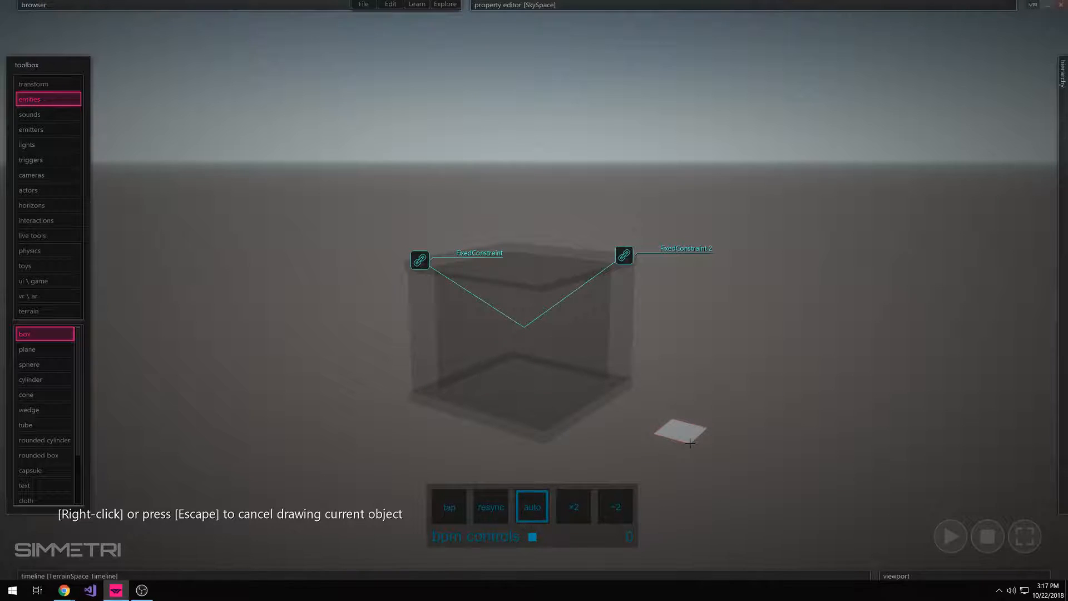
{"action": "left_click", "coordinate": [690, 444]}
{"action": "left_click", "coordinate": [693, 415]}
{"action": "key", "text": "Escape"}
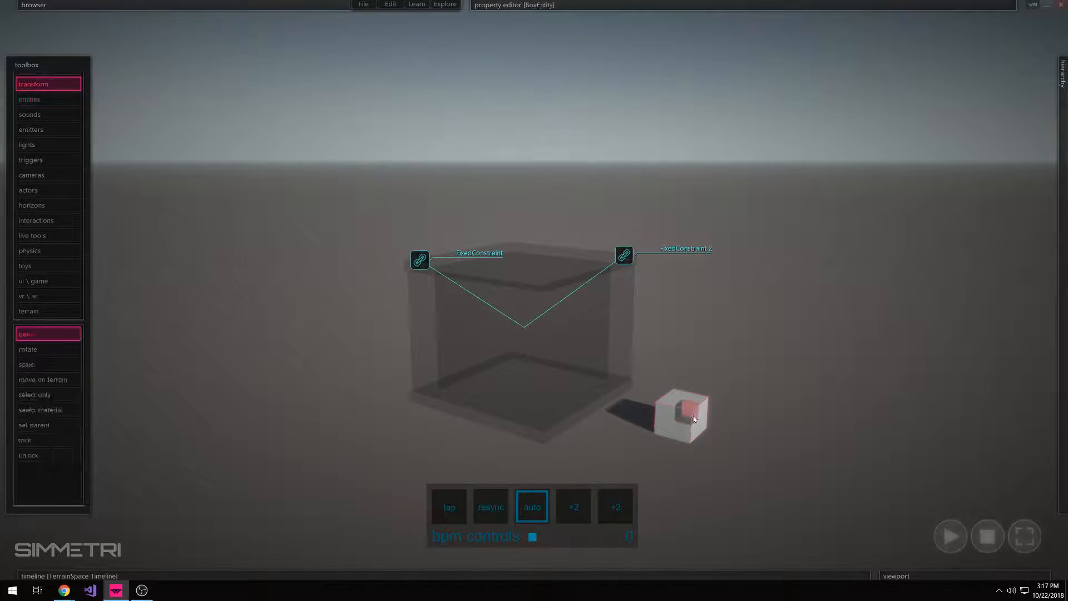
Fill the see-through box with five copies of the small box and a cluster of even smaller boxes near its floor
{"action": "left_click_drag", "start_coordinate": [693, 415], "coordinate": [532, 309]}
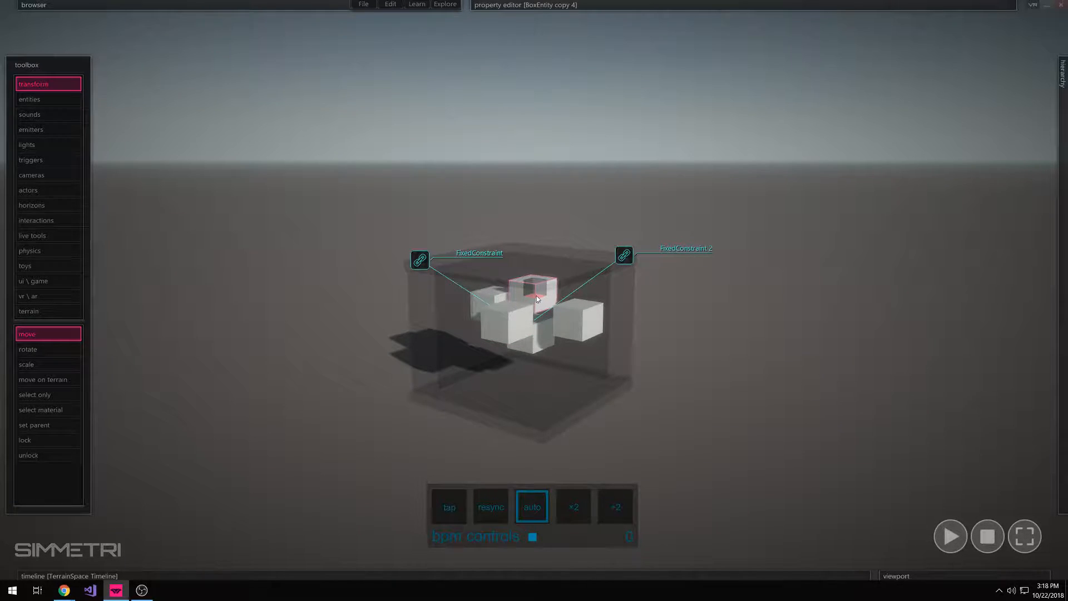
{"action": "left_click", "coordinate": [44, 100]}
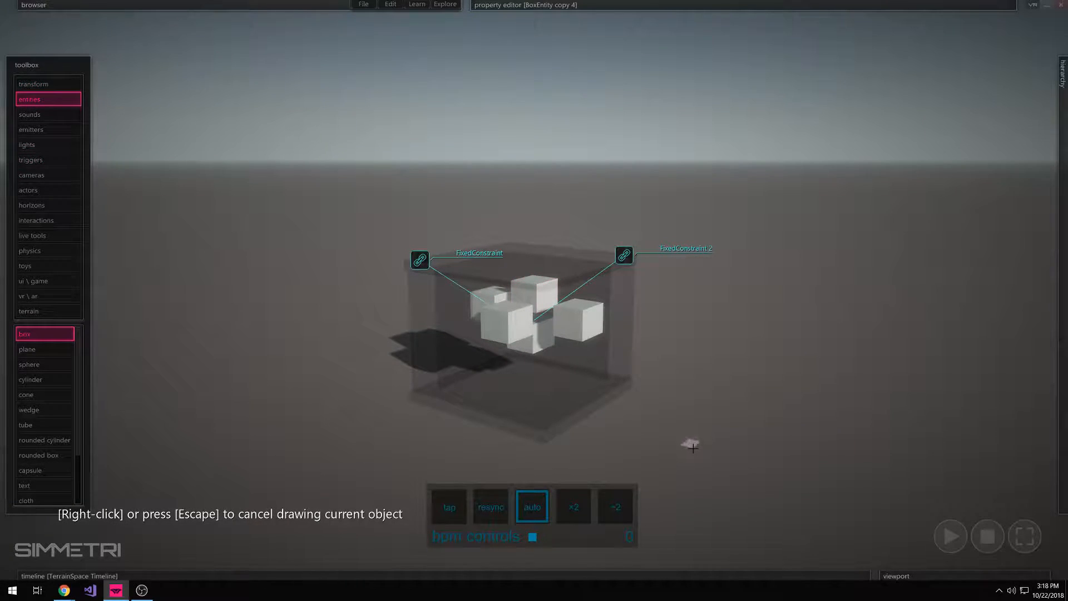
{"action": "left_click", "coordinate": [695, 443]}
{"action": "right_click", "coordinate": [693, 438]}
{"action": "mouse_move", "coordinate": [692, 437]}
{"action": "left_mouse_down"}
{"action": "mouse_move", "coordinate": [552, 369]}
{"action": "mouse_move", "coordinate": [570, 371]}
{"action": "mouse_move", "coordinate": [492, 365]}
{"action": "mouse_move", "coordinate": [512, 387]}
{"action": "mouse_move", "coordinate": [517, 364]}
{"action": "mouse_move", "coordinate": [551, 391]}
{"action": "mouse_move", "coordinate": [554, 366]}
{"action": "mouse_move", "coordinate": [464, 386]}
{"action": "left_mouse_up"}
{"action": "left_click_drag", "start_coordinate": [673, 400], "coordinate": [673, 350]}
Start playback, tap in a beat of about 137 BPM and watch the shaken boxes fullscreen
{"action": "left_click", "coordinate": [947, 535]}
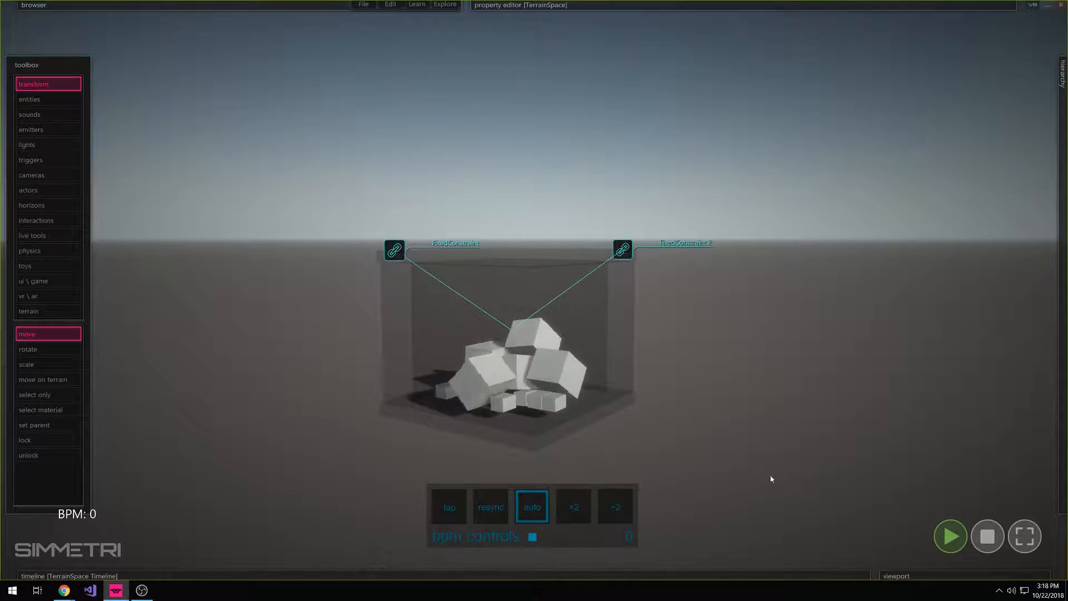
{"action": "left_click", "coordinate": [451, 508]}
{"action": "left_click", "coordinate": [450, 509]}
{"action": "left_click", "coordinate": [451, 510]}
{"action": "left_click", "coordinate": [451, 509]}
{"action": "left_click", "coordinate": [451, 508]}
{"action": "left_click", "coordinate": [451, 509]}
{"action": "left_click", "coordinate": [450, 509]}
{"action": "left_click", "coordinate": [450, 509]}
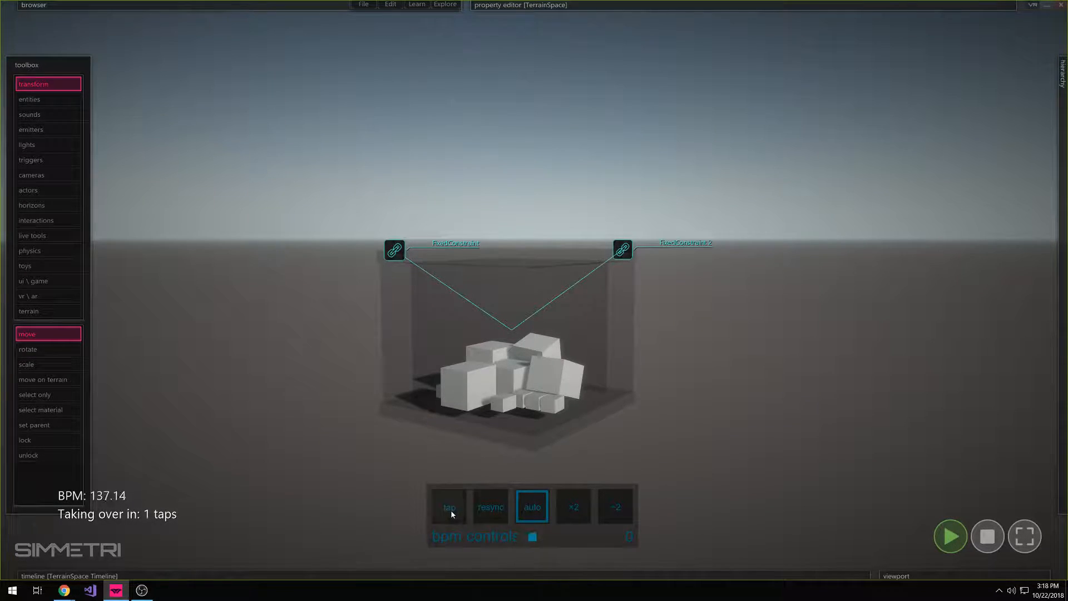
{"action": "left_click", "coordinate": [450, 510]}
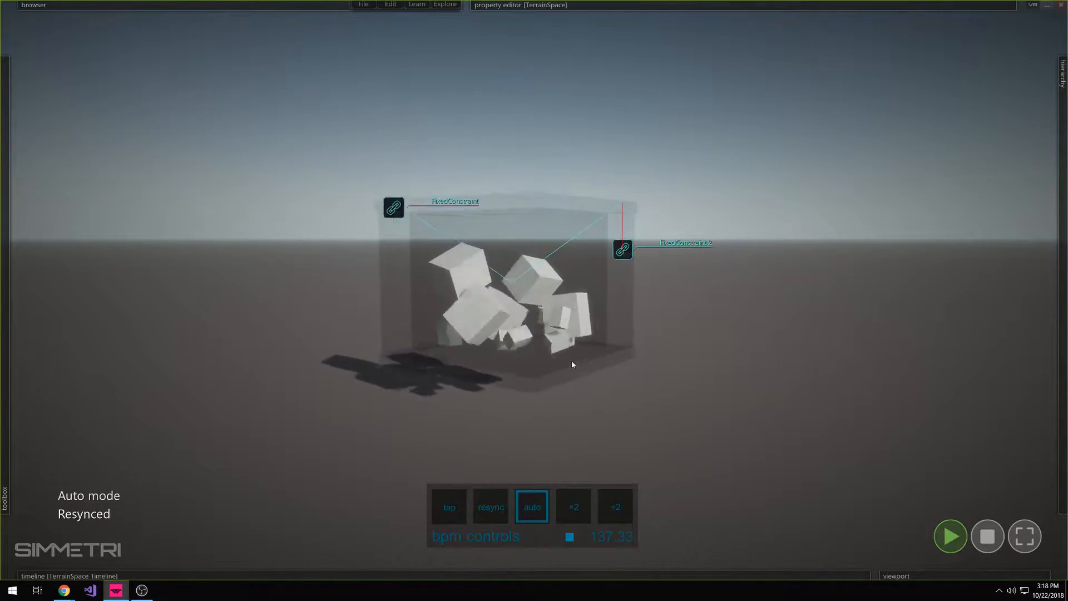
{"action": "left_click", "coordinate": [1025, 536]}
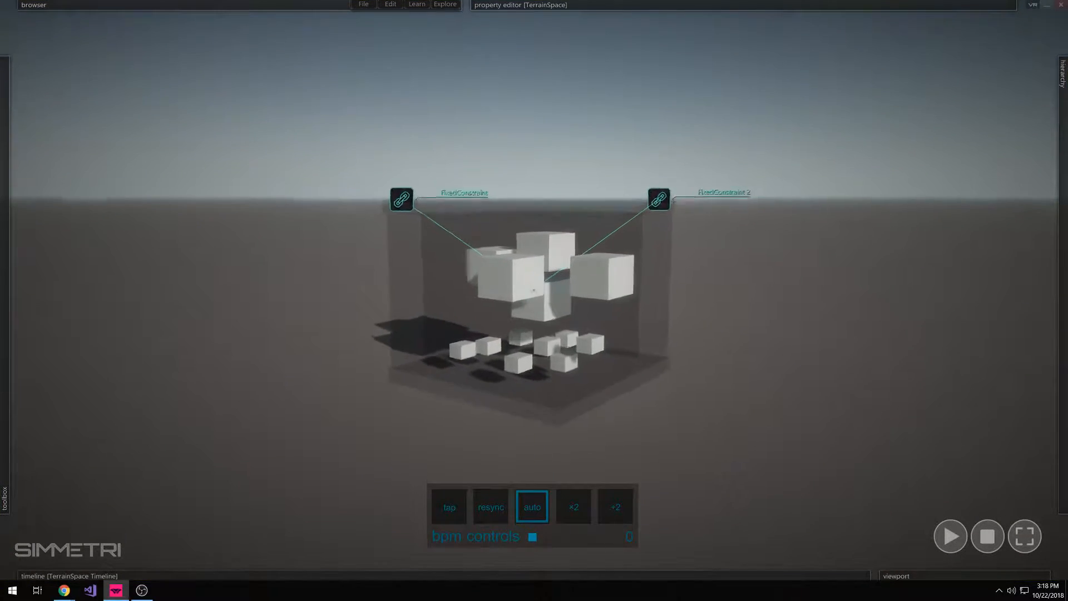
Add a spot light beside the see-through box and raise it above the box
{"action": "mouse_move", "coordinate": [742, 429]}
{"action": "right_mouse_down"}
{"action": "mouse_move", "coordinate": [742, 473]}
{"action": "mouse_move", "coordinate": [743, 429]}
{"action": "right_mouse_up"}
{"action": "right_click_drag", "start_coordinate": [642, 324], "coordinate": [622, 250]}
{"action": "mouse_move", "coordinate": [2, 240]}
{"action": "left_click", "coordinate": [41, 144]}
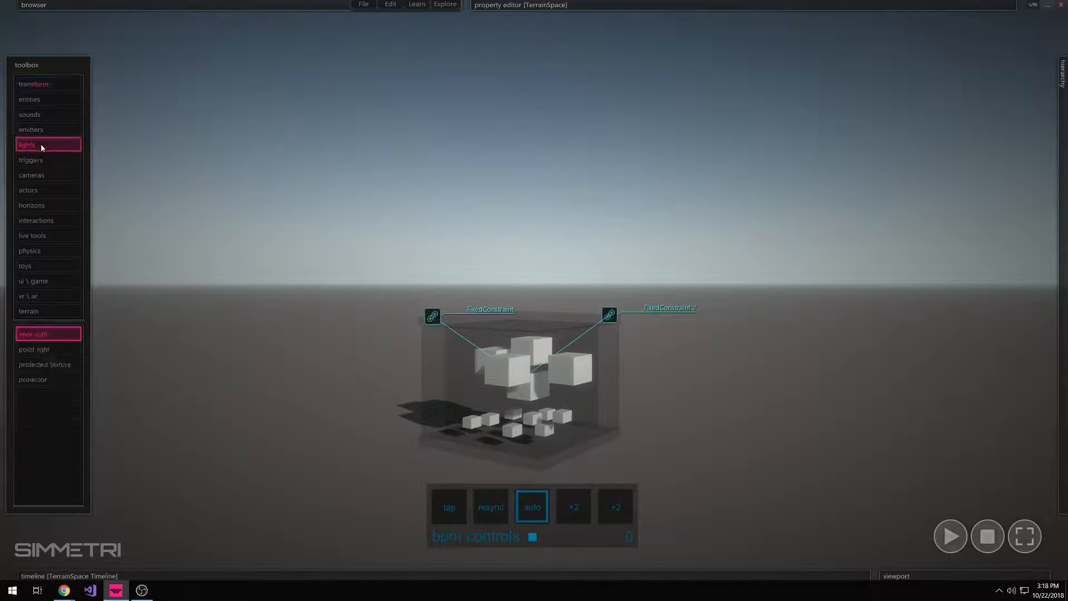
{"action": "left_click", "coordinate": [392, 434]}
{"action": "right_click", "coordinate": [395, 435]}
{"action": "left_click_drag", "start_coordinate": [395, 435], "coordinate": [521, 206]}
{"action": "right_click_drag", "start_coordinate": [523, 208], "coordinate": [559, 272]}
{"action": "left_click_drag", "start_coordinate": [548, 205], "coordinate": [652, 212]}
Set the spot light's area radius to about 5.66
{"action": "mouse_move", "coordinate": [768, 6]}
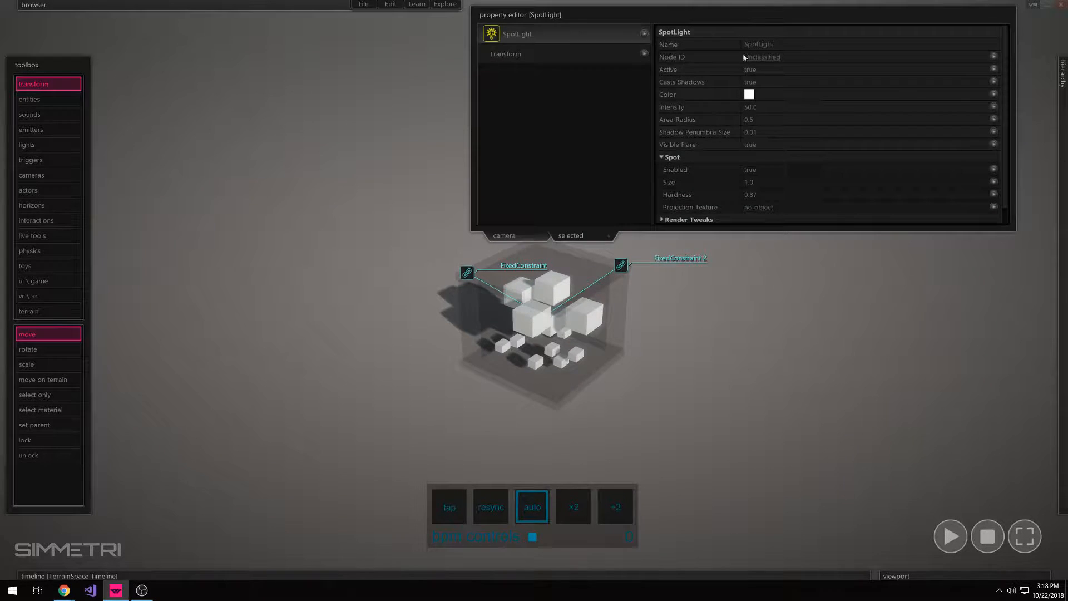
{"action": "left_click_drag", "start_coordinate": [836, 120], "coordinate": [896, 118]}
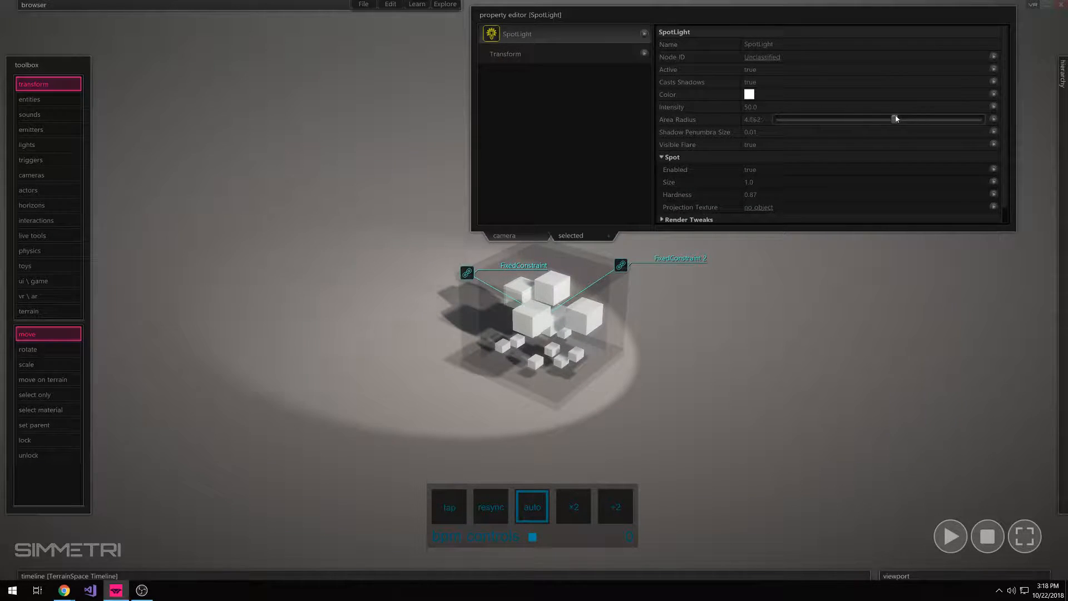
{"action": "right_click_drag", "start_coordinate": [749, 180], "coordinate": [749, 227]}
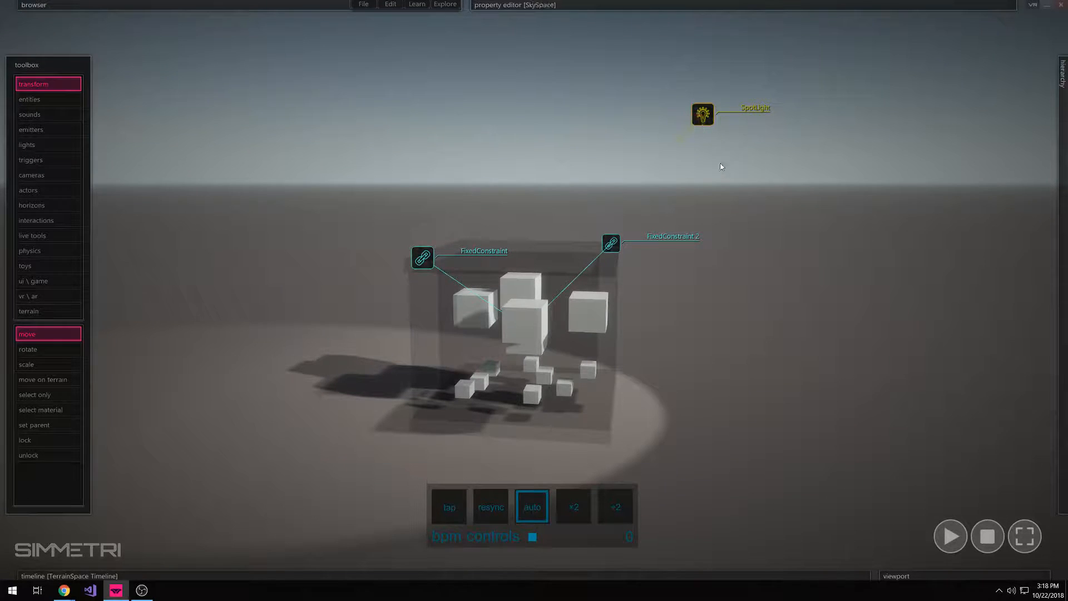
Import Sinecos 4.bmp as the spot light's projection texture
{"action": "left_click", "coordinate": [702, 121]}
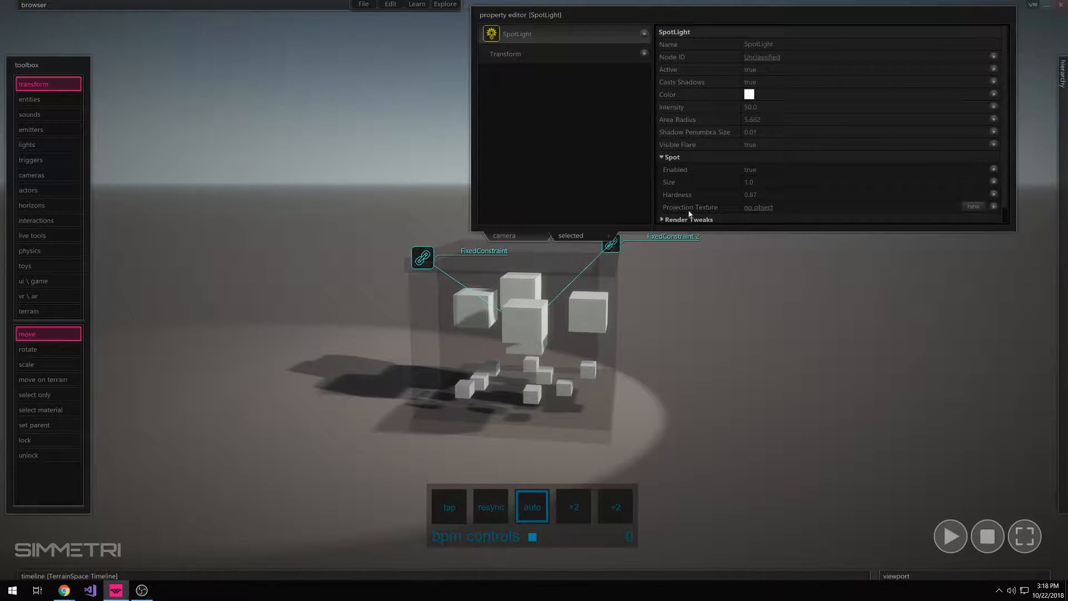
{"action": "mouse_move", "coordinate": [763, 208]}
{"action": "left_click", "coordinate": [972, 208]}
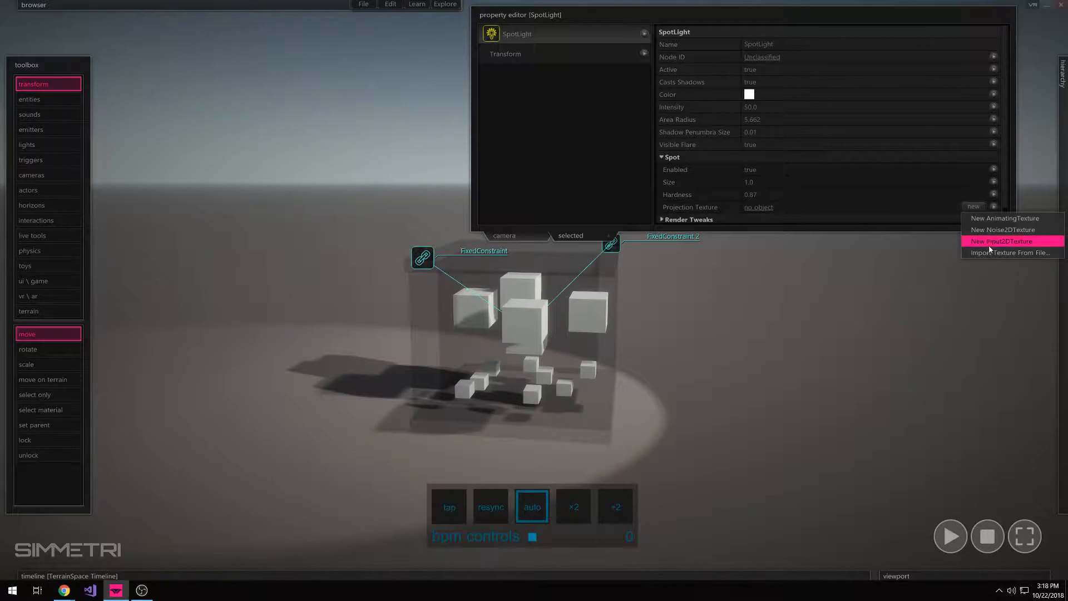
{"action": "left_click", "coordinate": [988, 242]}
{"action": "scroll", "coordinate": [546, 306], "scroll_direction": "down", "scroll_amount": 5}
{"action": "scroll", "coordinate": [546, 306], "scroll_direction": "up", "scroll_amount": 3}
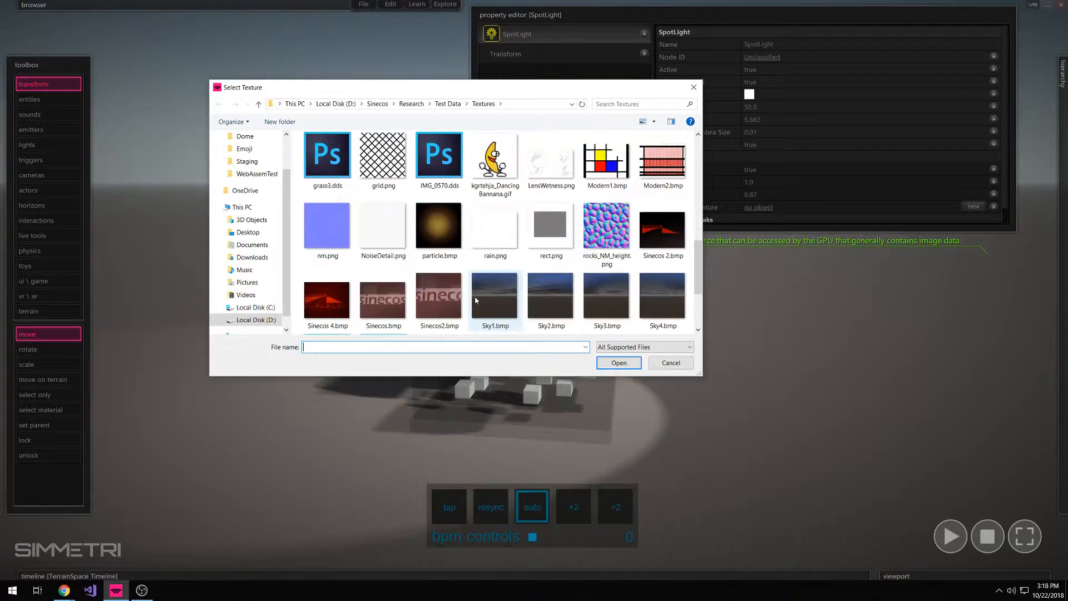
{"action": "double_click", "coordinate": [328, 300]}
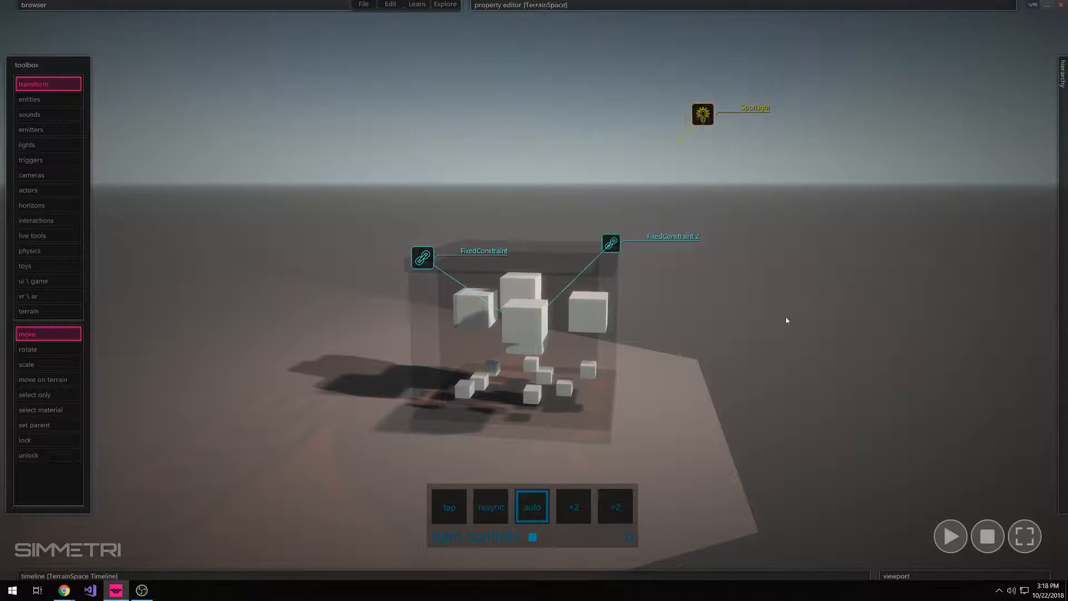
Adjust the sky settings to give the scene a dark sunset
{"action": "mouse_move", "coordinate": [779, 5]}
{"action": "left_click", "coordinate": [389, 90]}
{"action": "left_click_drag", "start_coordinate": [794, 56], "coordinate": [836, 57]}
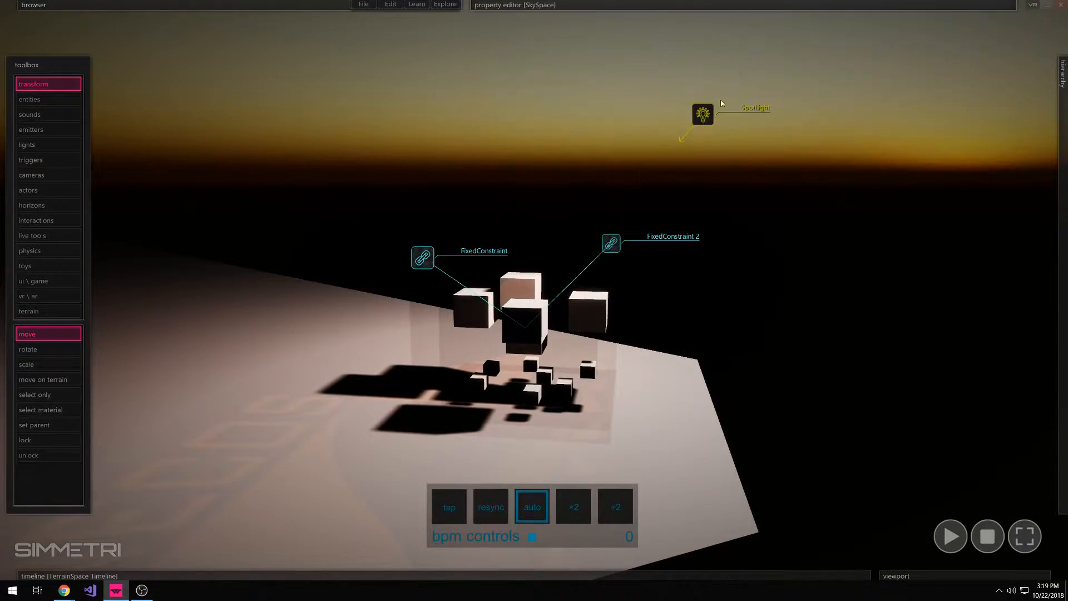
Set the spot light's color to black with RGB 0, 0, 0
{"action": "mouse_move", "coordinate": [740, 6]}
{"action": "left_click", "coordinate": [749, 95]}
{"action": "left_click_drag", "start_coordinate": [264, 228], "coordinate": [189, 345]}
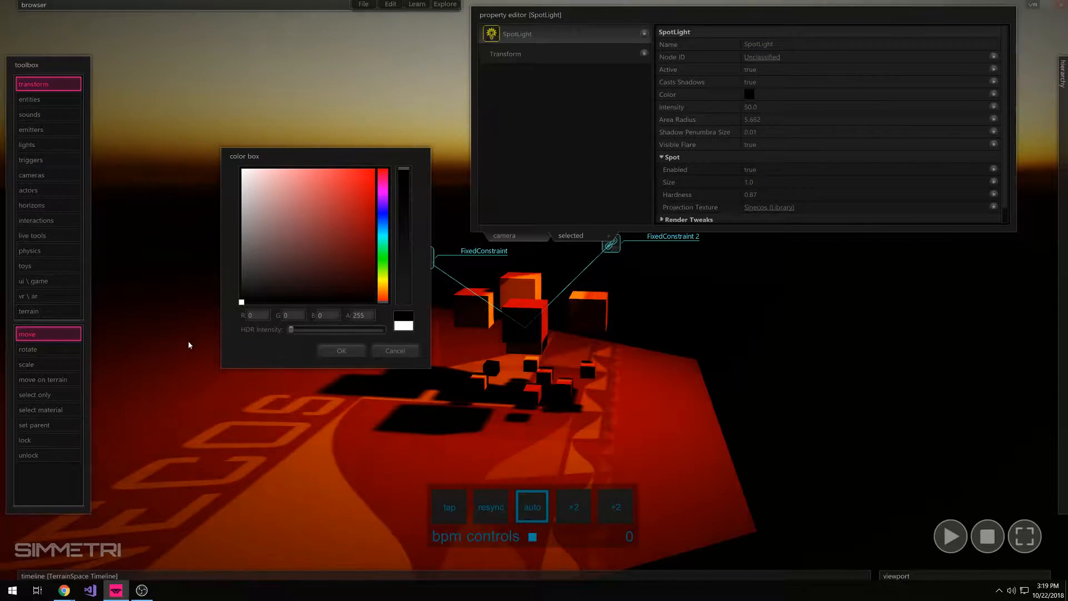
{"action": "left_click", "coordinate": [341, 351]}
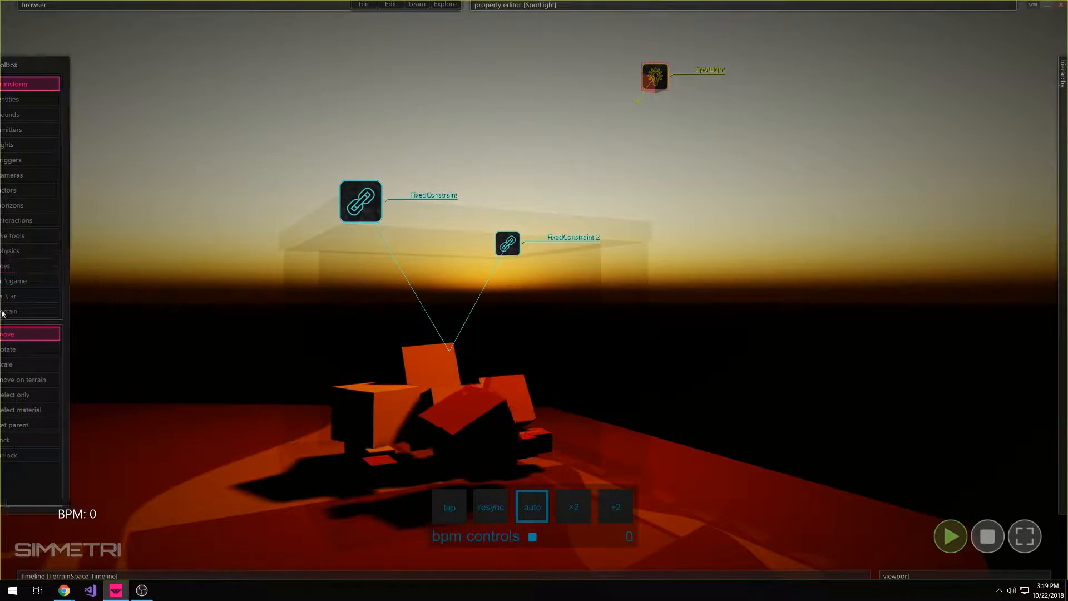
Run playback and tap in a beat of about 178 BPM on the bpm controls
{"action": "left_click", "coordinate": [449, 506]}
{"action": "left_click", "coordinate": [448, 506]}
{"action": "left_click", "coordinate": [449, 506]}
{"action": "left_click", "coordinate": [449, 505]}
{"action": "left_click", "coordinate": [450, 508]}
{"action": "left_click", "coordinate": [449, 506]}
{"action": "left_click", "coordinate": [448, 506]}
{"action": "left_click", "coordinate": [447, 506]}
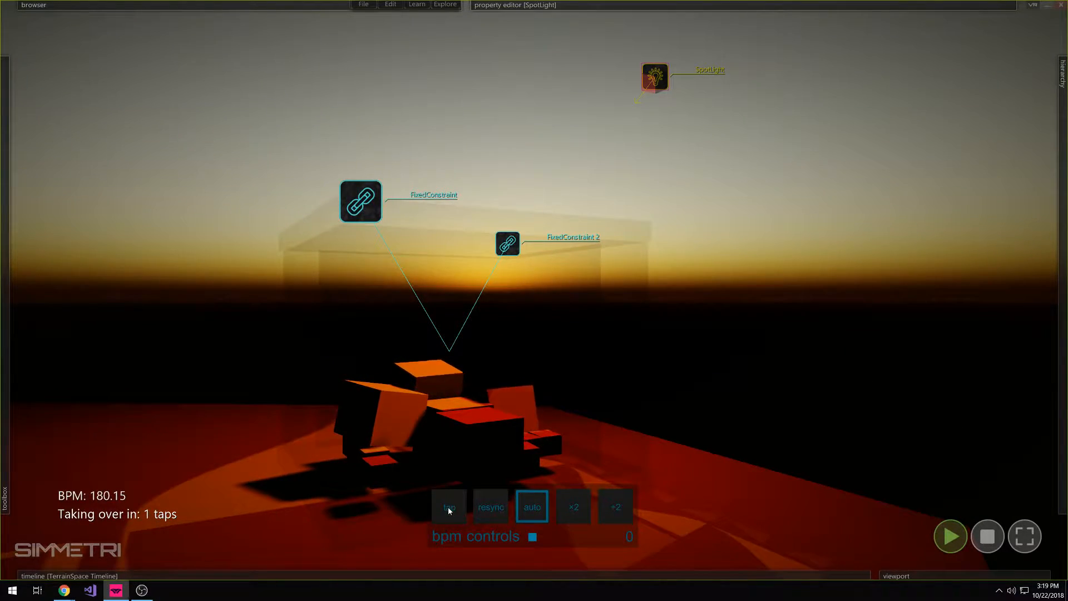
{"action": "left_click", "coordinate": [448, 506]}
Increase the haze in the sky's settings so the spot light casts beams through the air
{"action": "mouse_move", "coordinate": [763, 5]}
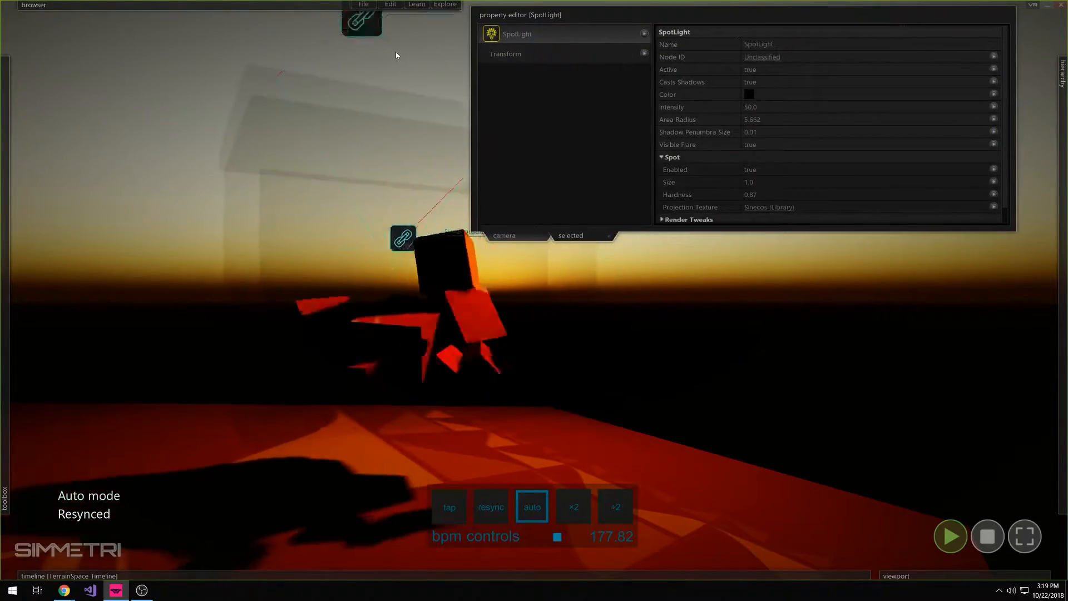
{"action": "left_click", "coordinate": [397, 52]}
{"action": "left_click", "coordinate": [514, 133]}
{"action": "left_click_drag", "start_coordinate": [785, 57], "coordinate": [874, 58]}
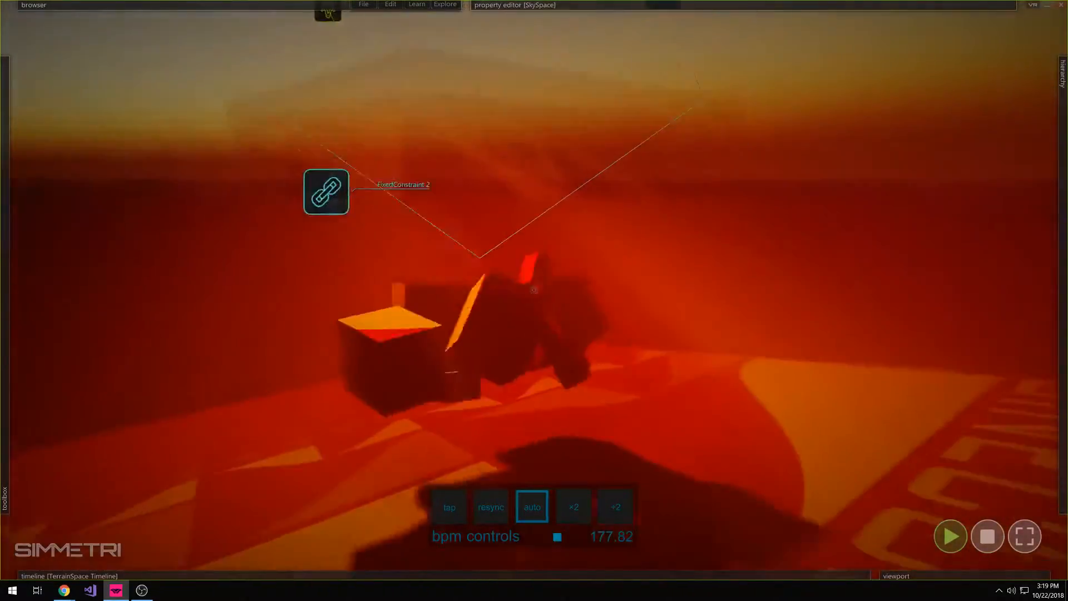
Watch the hazy red scene fullscreen, return to the editor and pause playback
{"action": "left_click", "coordinate": [1024, 536]}
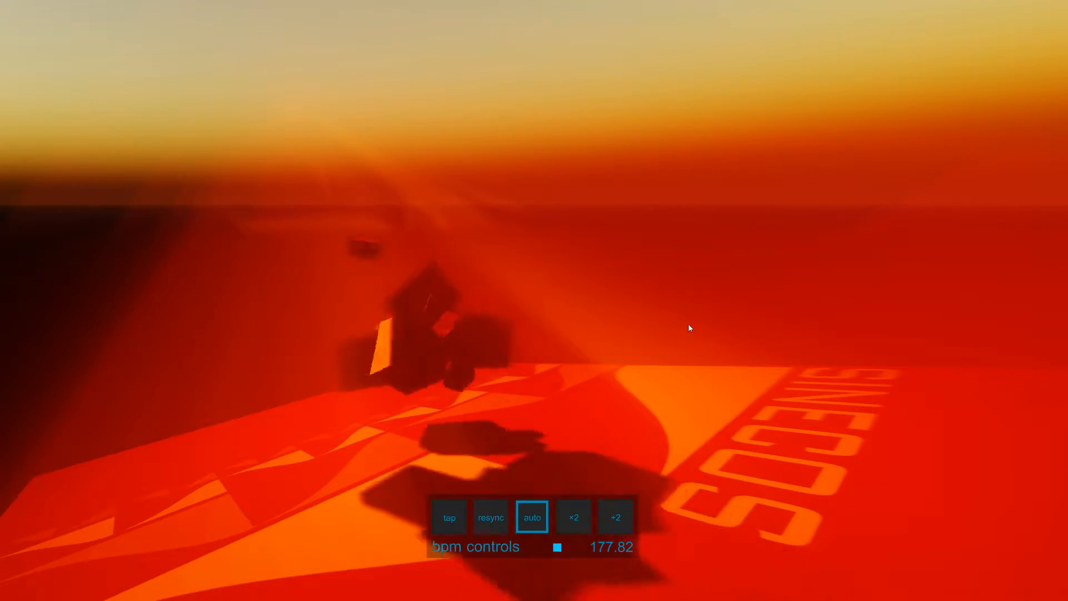
{"action": "key", "text": "Escape"}
{"action": "mouse_move", "coordinate": [688, 325]}
{"action": "right_mouse_down"}
{"action": "mouse_move", "coordinate": [613, 357]}
{"action": "mouse_move", "coordinate": [673, 313]}
{"action": "right_mouse_up"}
{"action": "left_click", "coordinate": [673, 313]}
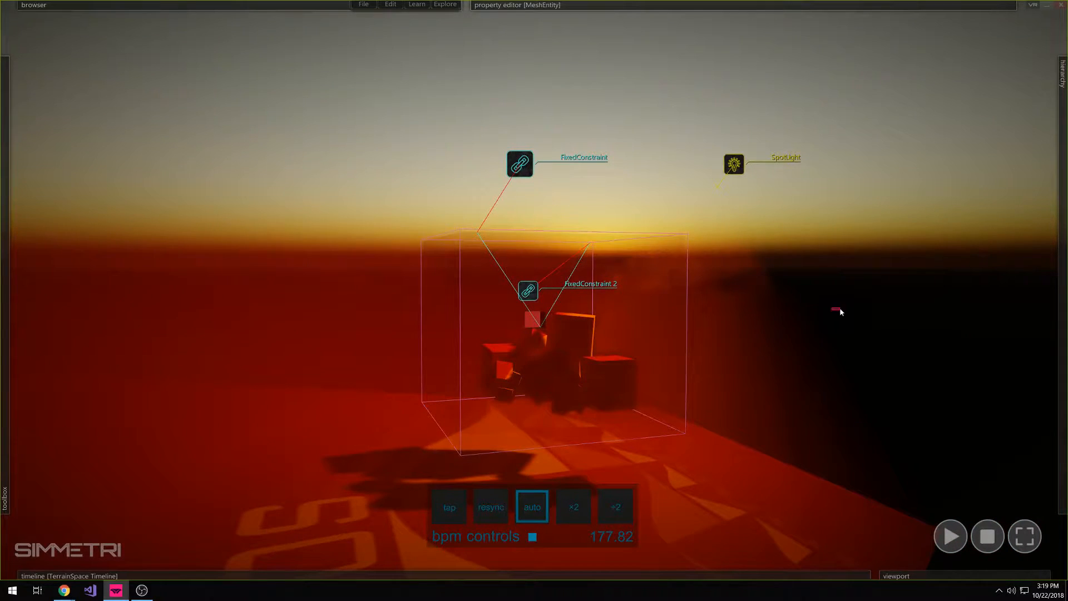
Change the y gravity of the TerrainSpace, resume playback and check the floating boxes fullscreen
{"action": "left_click", "coordinate": [840, 312]}
{"action": "mouse_move", "coordinate": [495, 109]}
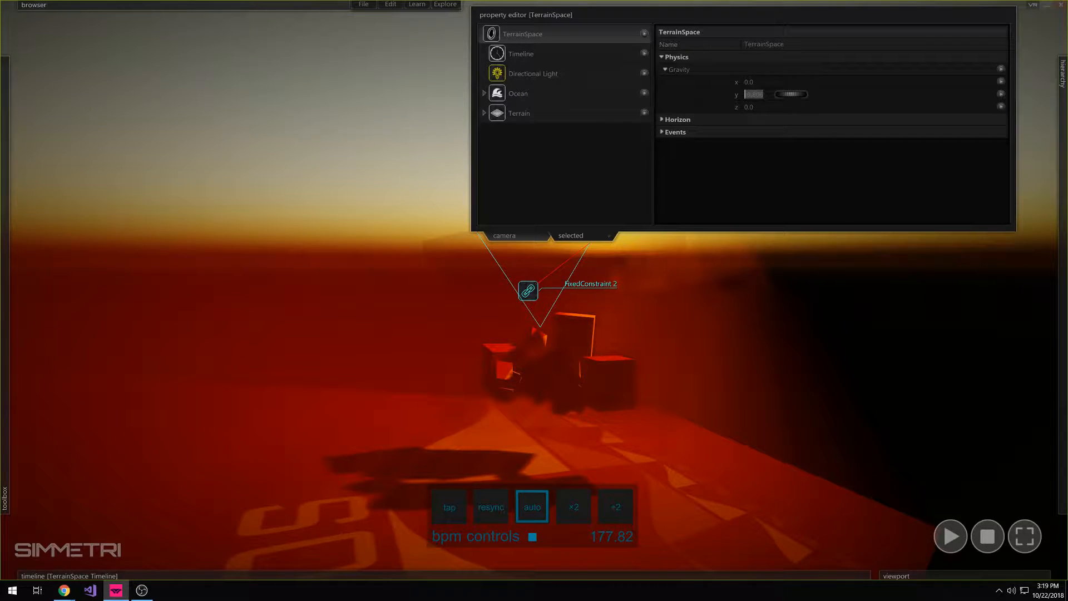
{"action": "left_click", "coordinate": [693, 104]}
{"action": "left_click", "coordinate": [942, 523]}
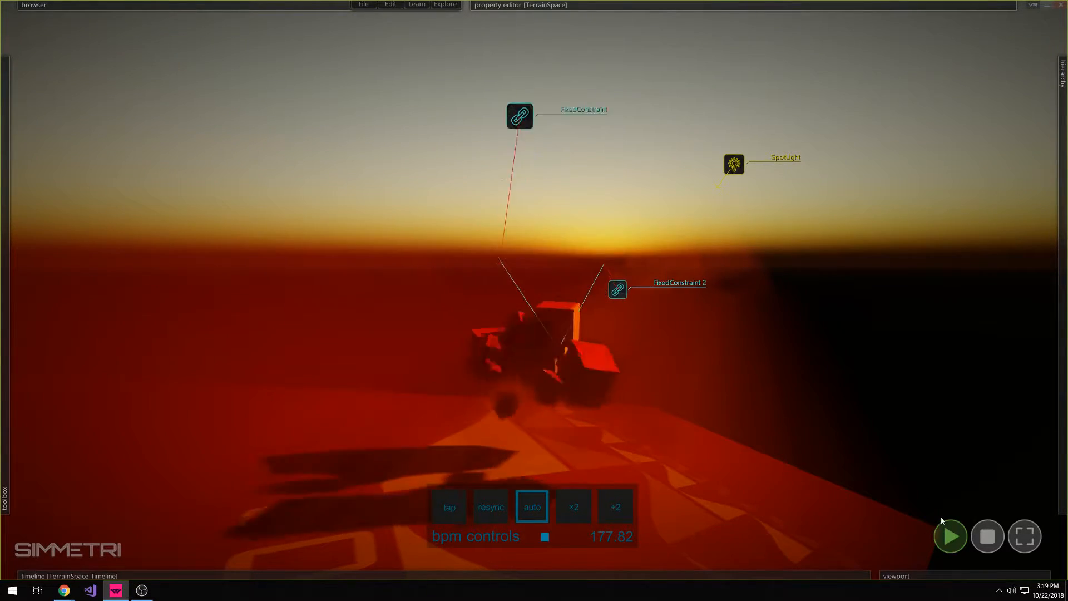
{"action": "left_click", "coordinate": [1025, 536]}
{"action": "key", "text": "Escape"}
Clear the spot light's projection texture and set its color to white with RGB 255, 255, 255
{"action": "left_click", "coordinate": [971, 207]}
{"action": "left_click", "coordinate": [894, 7]}
{"action": "left_click", "coordinate": [846, 5]}
{"action": "left_click", "coordinate": [748, 94]}
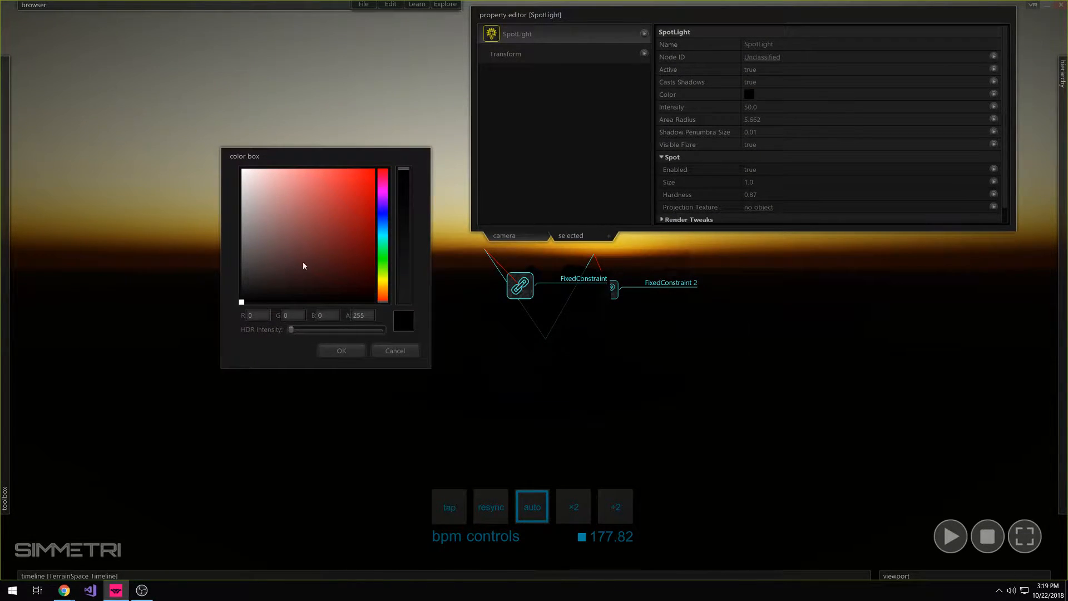
{"action": "left_click_drag", "start_coordinate": [303, 263], "coordinate": [202, 145]}
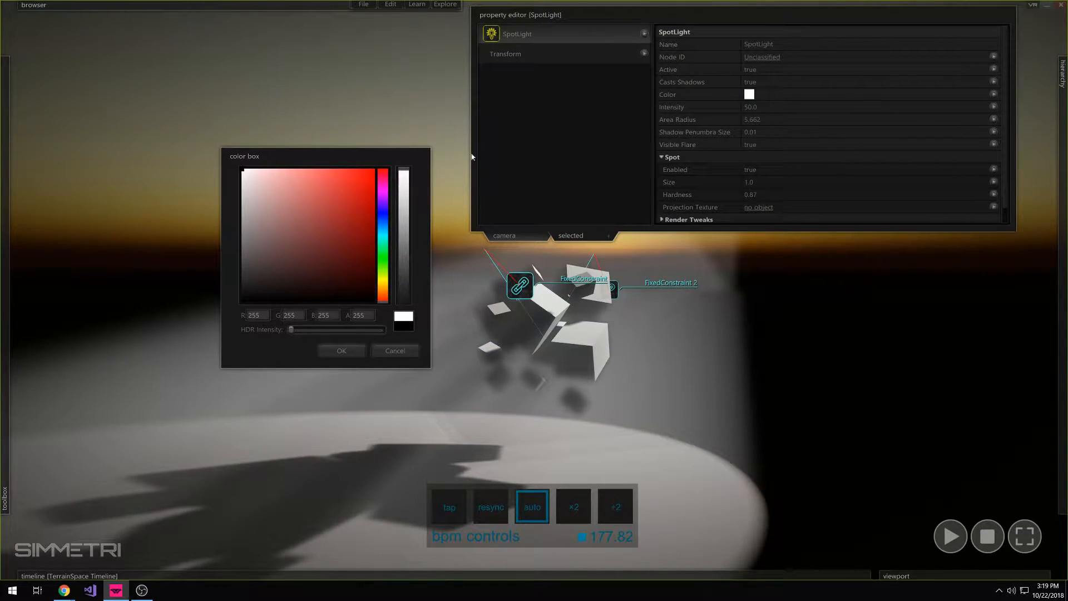
{"action": "left_click", "coordinate": [341, 350]}
Resume playback, watch the white-lit scene fullscreen and return to the editor
{"action": "left_click", "coordinate": [950, 536]}
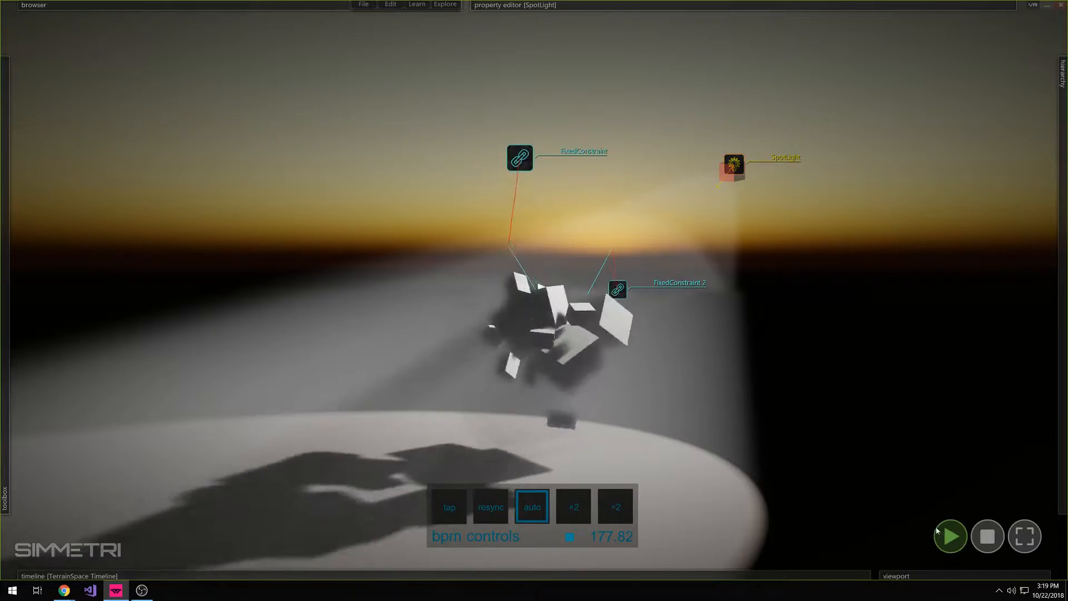
{"action": "left_click", "coordinate": [884, 499]}
{"action": "left_click", "coordinate": [1024, 536]}
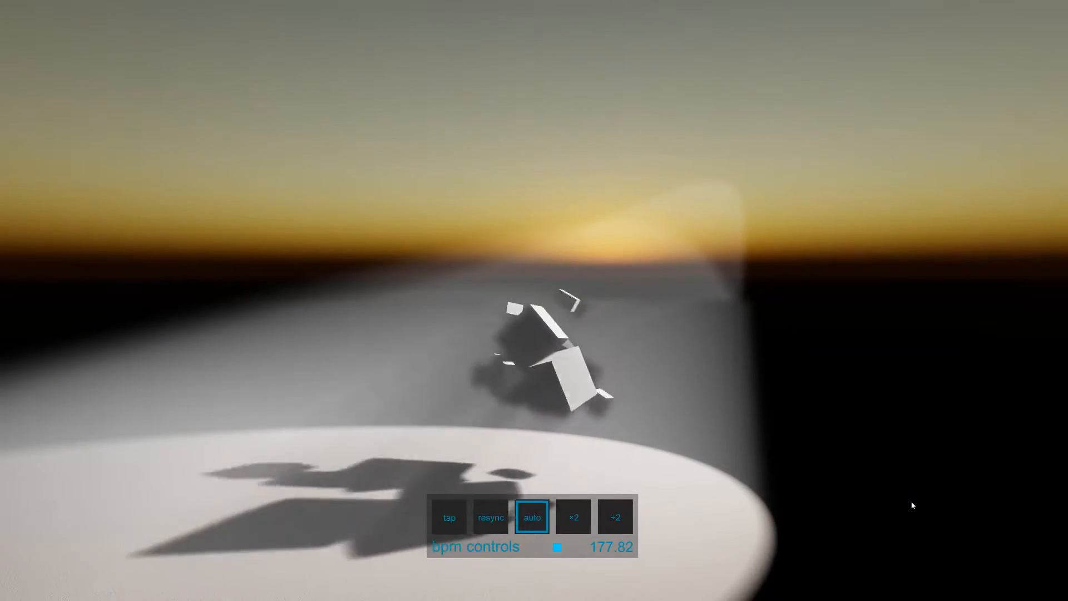
{"action": "key", "text": "Escape"}
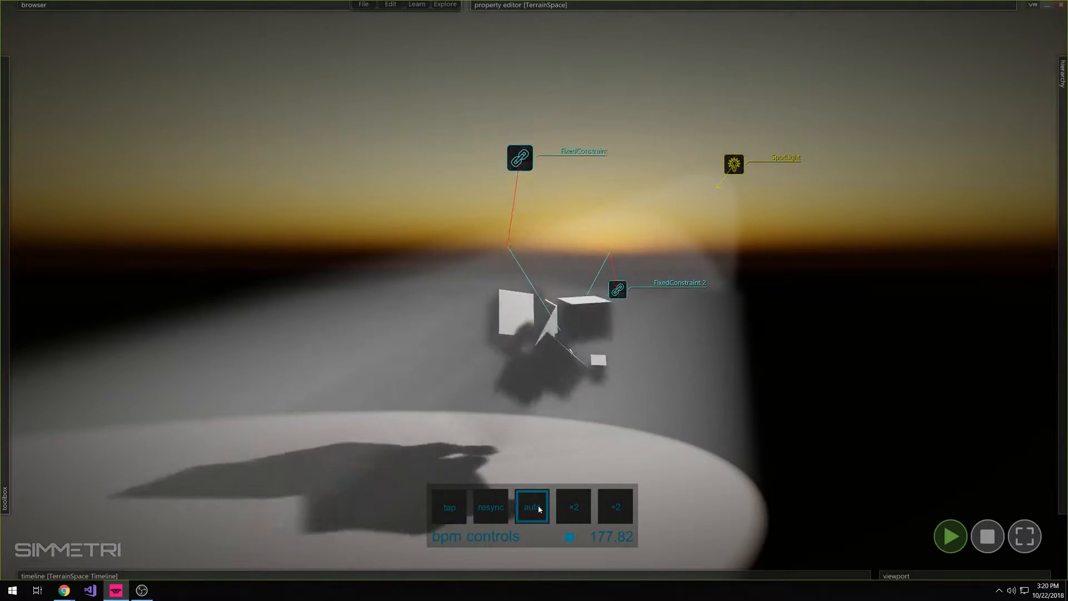
Halve the tempo to 88.91 and again to 44.455 BPM, switch off auto mode, and stop playback
{"action": "left_click", "coordinate": [616, 507]}
{"action": "left_click", "coordinate": [1022, 535]}
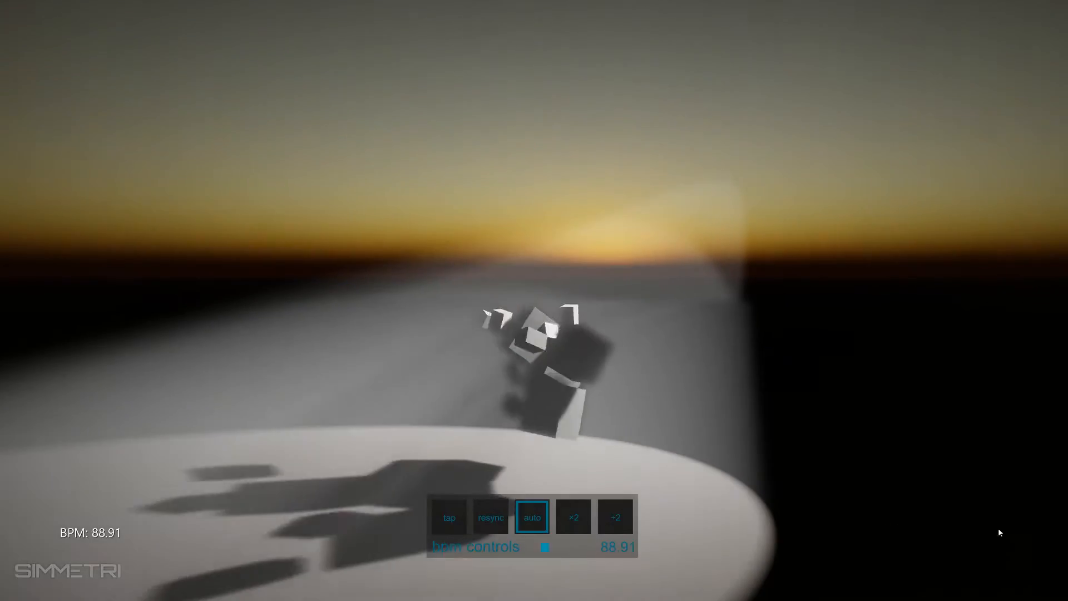
{"action": "left_click", "coordinate": [616, 516]}
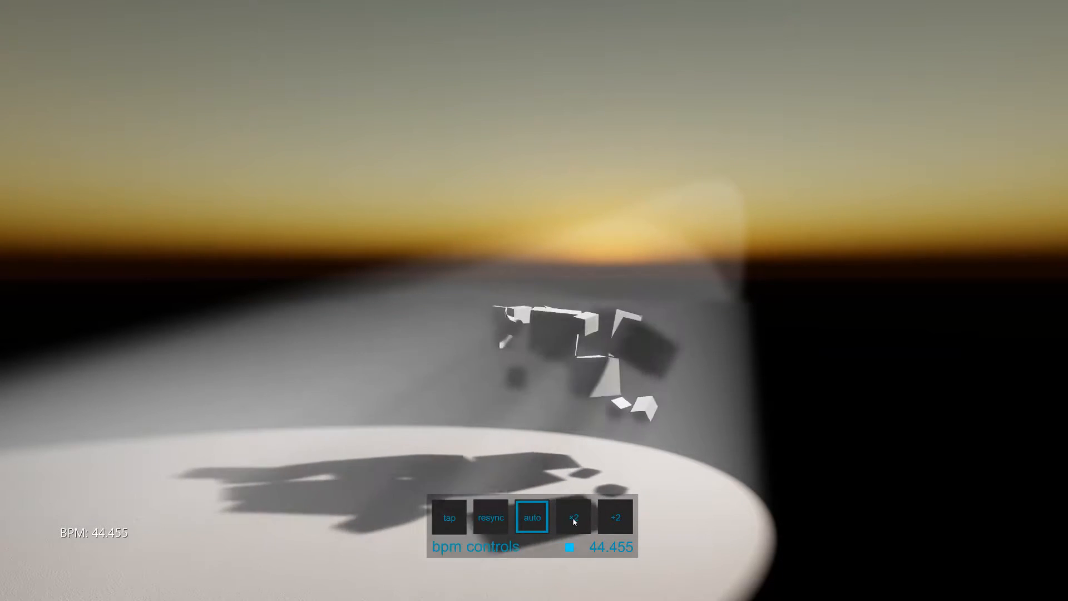
{"action": "left_click", "coordinate": [531, 521]}
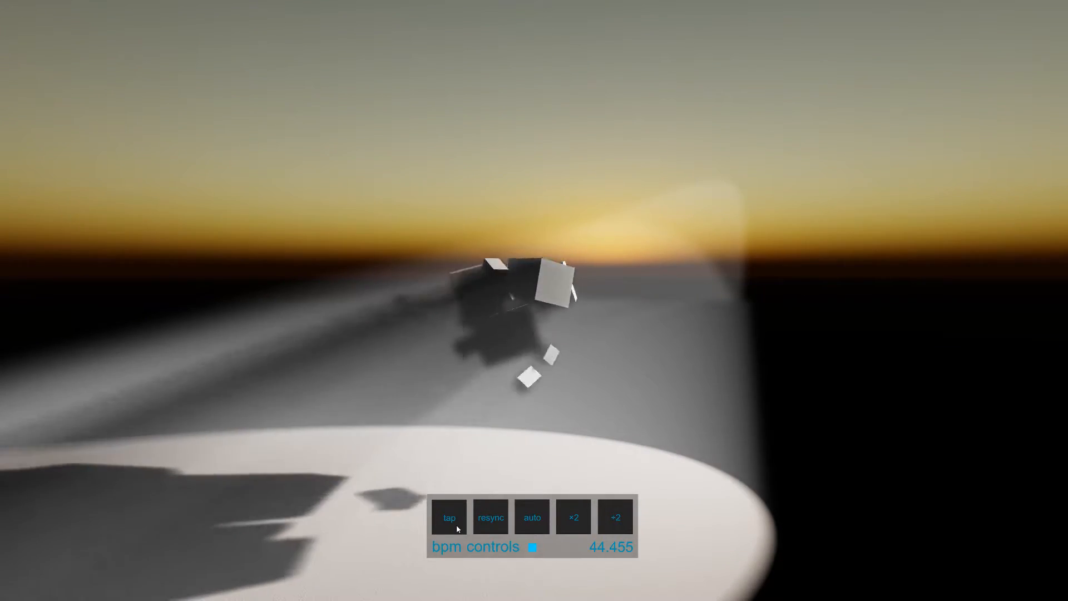
{"action": "key", "text": "Escape"}
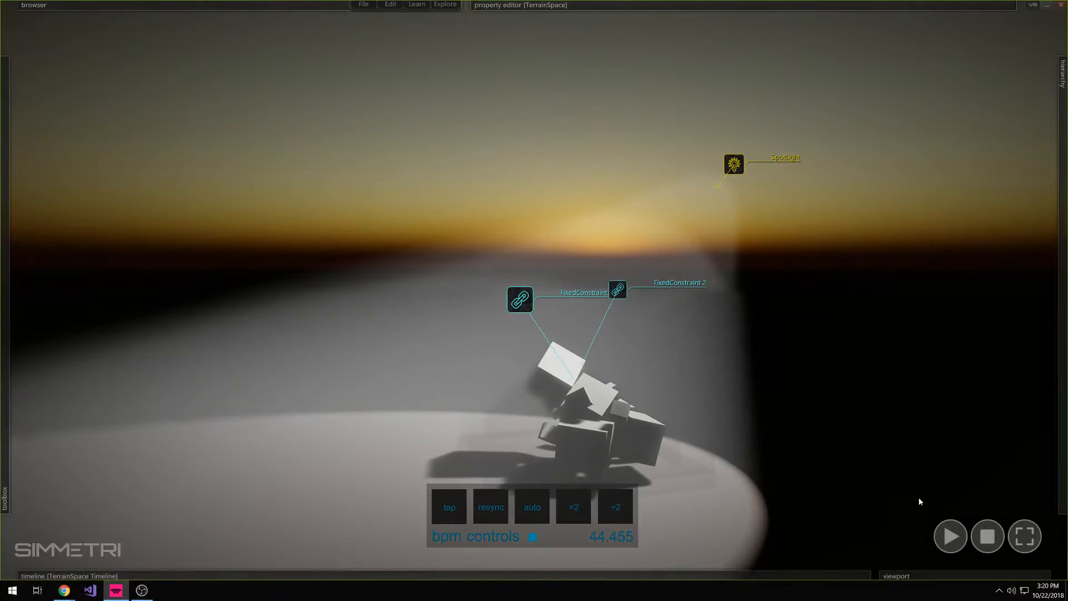
{"action": "left_click", "coordinate": [988, 546]}
{"action": "right_click_drag", "start_coordinate": [595, 500], "coordinate": [650, 522]}
{"action": "right_click_drag", "start_coordinate": [534, 290], "coordinate": [715, 327]}
{"action": "key", "text": "s"}
{"action": "key", "text": "w"}
{"action": "key", "text": "a"}
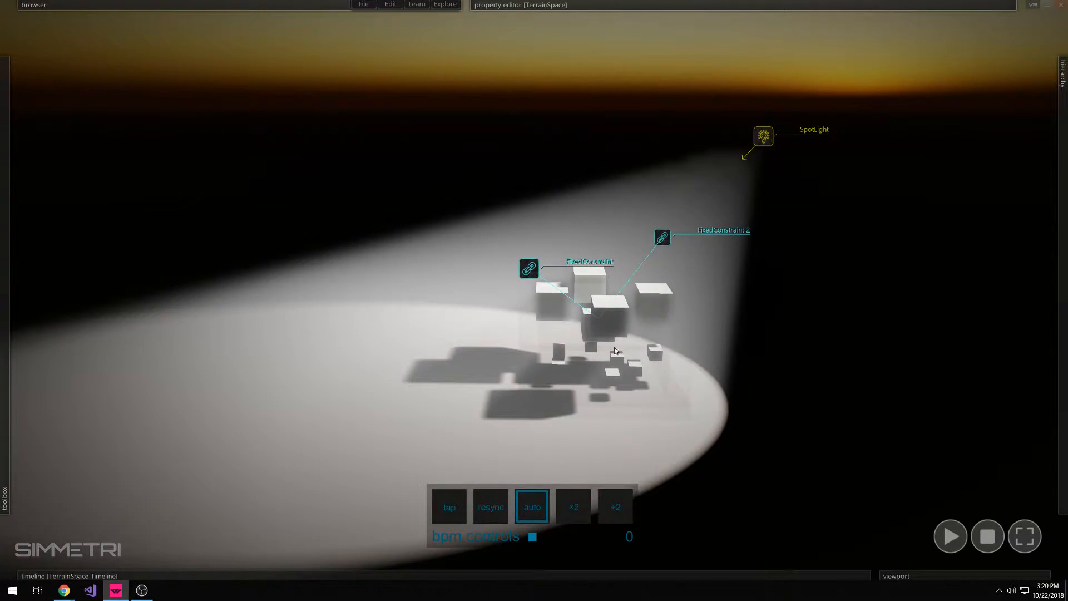
{"action": "mouse_move", "coordinate": [45, 216]}
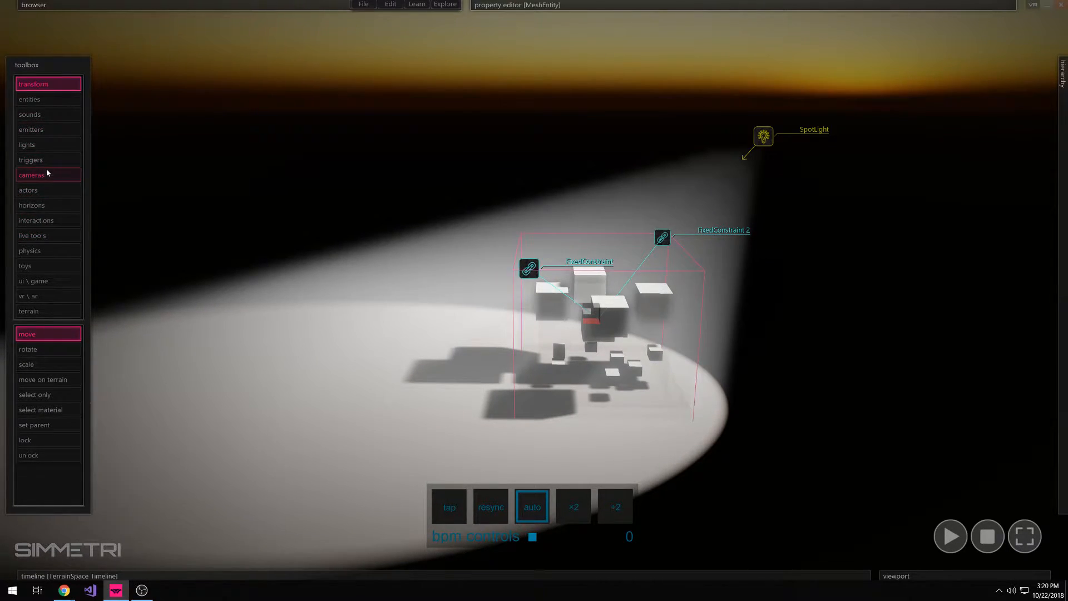
Attach a third fixed constraint to the see-through box, placing it beside the box at about x 3.99, y 0, z -2.52
{"action": "left_click", "coordinate": [41, 248]}
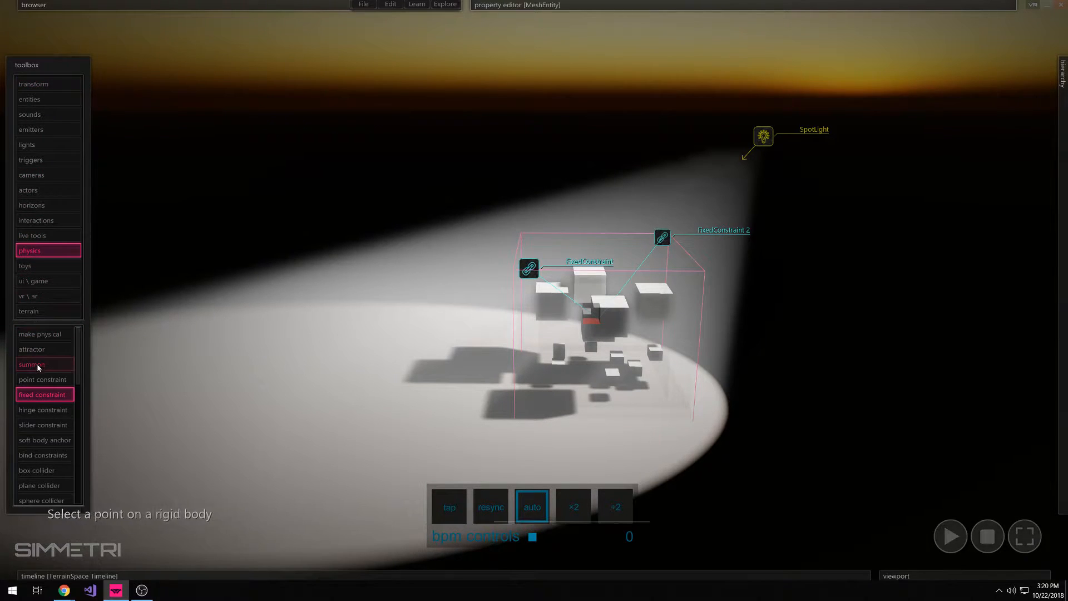
{"action": "left_click", "coordinate": [688, 279]}
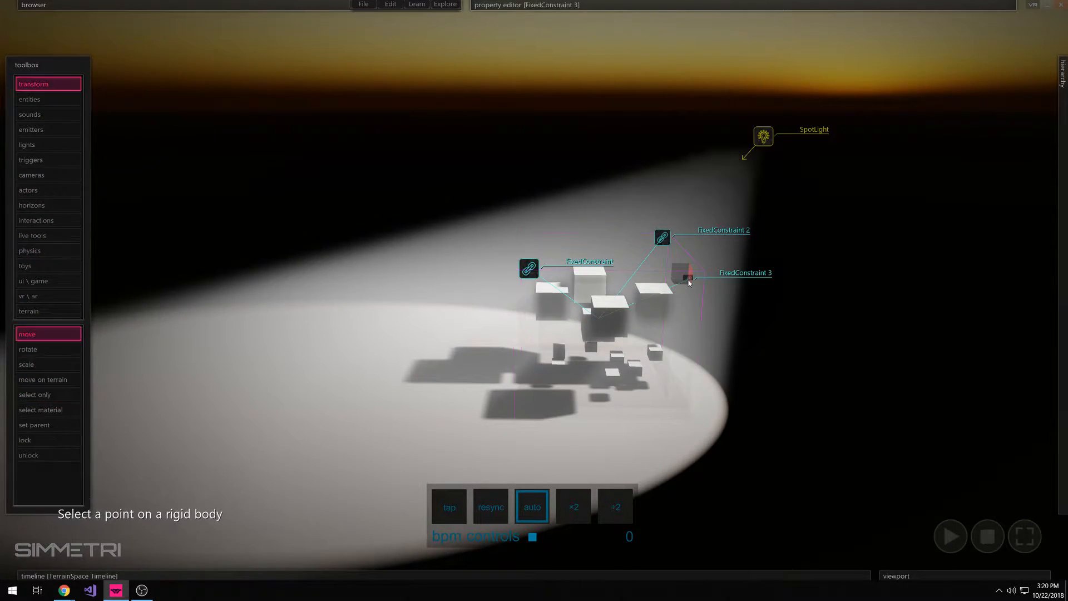
{"action": "key", "text": "Escape"}
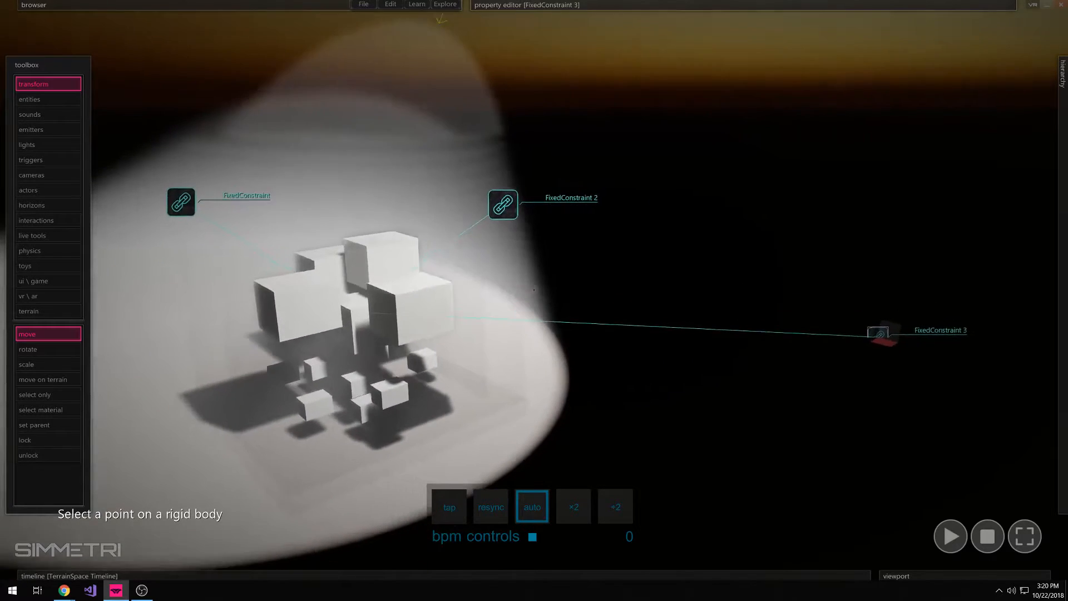
{"action": "right_click_drag", "start_coordinate": [824, 285], "coordinate": [825, 285]}
{"action": "left_click", "coordinate": [824, 286]}
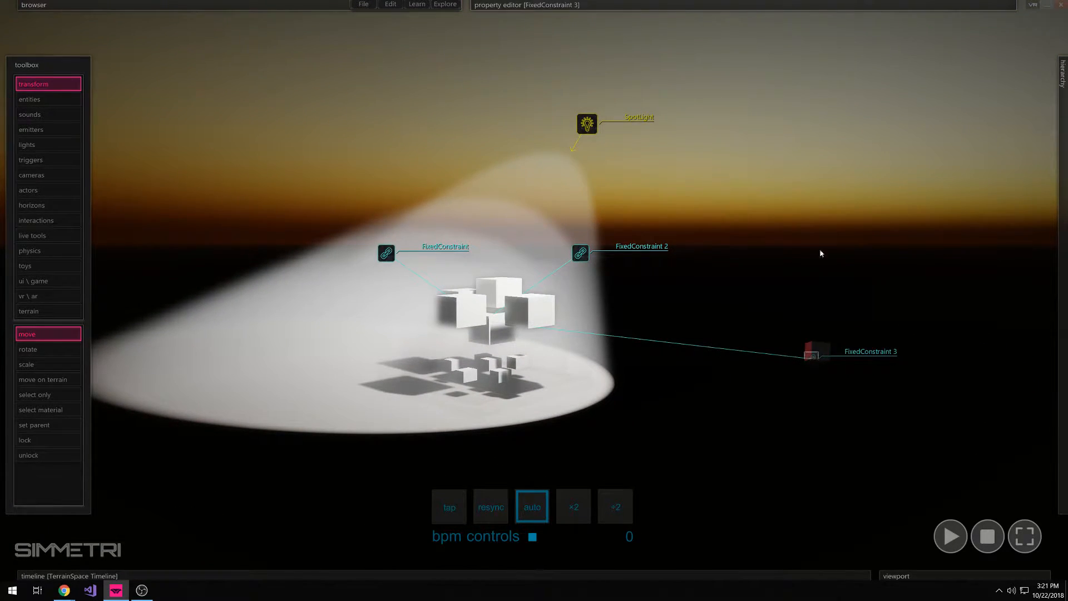
Drive the x position of FixedConstraint 3 with BPM Pulse at an interval of 4
{"action": "mouse_move", "coordinate": [239, 4]}
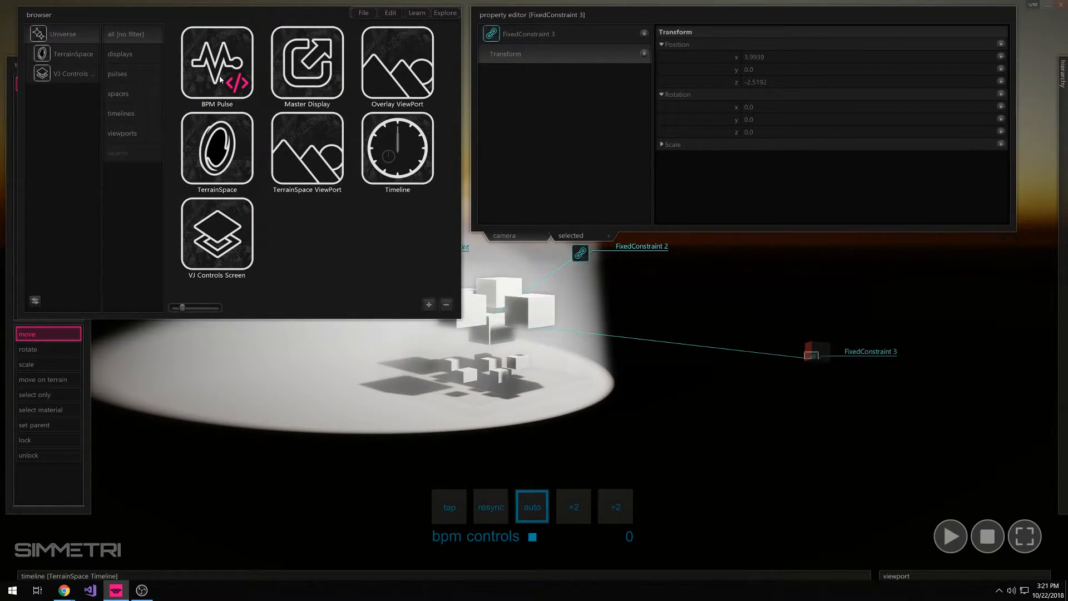
{"action": "left_click", "coordinate": [715, 61]}
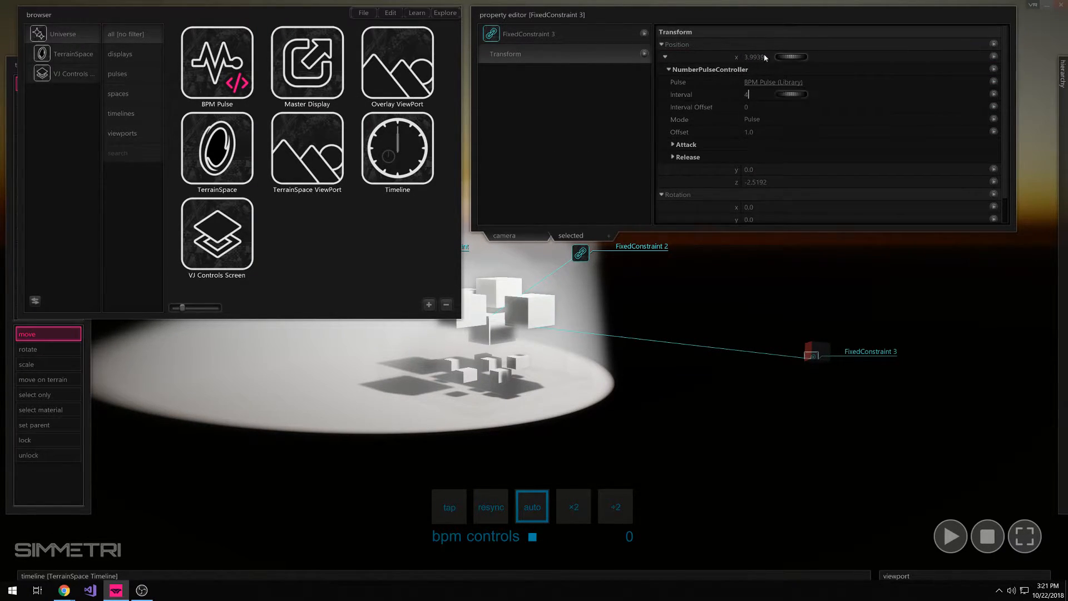
{"action": "key", "text": "Escape"}
Start playback and examine the shaking box and its three constraints from several viewpoints
{"action": "left_click", "coordinate": [950, 537]}
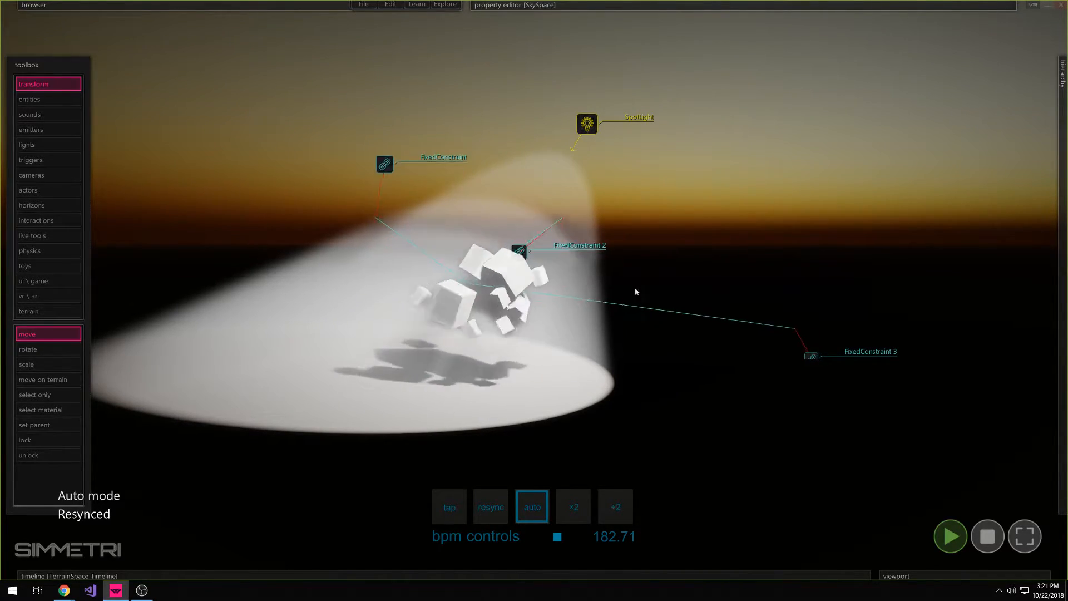
{"action": "right_click_drag", "start_coordinate": [724, 206], "coordinate": [698, 206]}
{"action": "key", "text": "w"}
{"action": "key", "text": "s"}
{"action": "right_click_drag", "start_coordinate": [534, 290], "coordinate": [550, 269]}
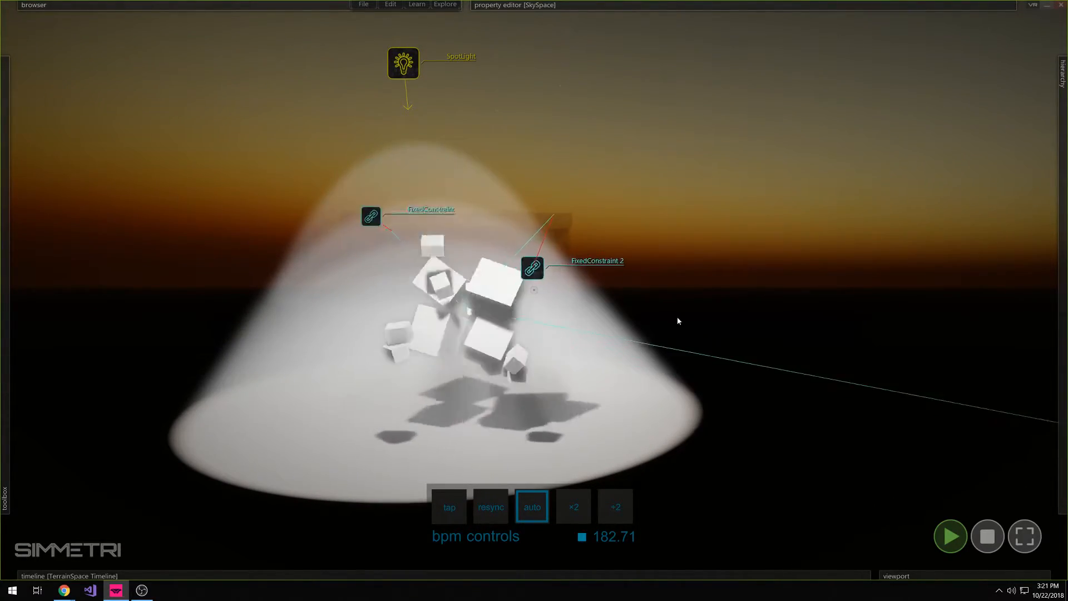
{"action": "right_click_drag", "start_coordinate": [676, 316], "coordinate": [659, 320]}
{"action": "key", "text": "w"}
{"action": "key", "text": "s"}
Dim the spot light and view the moving boxes as silhouettes against the sunset
{"action": "left_click", "coordinate": [465, 80]}
{"action": "mouse_move", "coordinate": [612, 6]}
{"action": "mouse_move", "coordinate": [831, 124]}
{"action": "left_mouse_down"}
{"action": "mouse_move", "coordinate": [871, 125]}
{"action": "mouse_move", "coordinate": [829, 128]}
{"action": "left_mouse_up"}
{"action": "key", "text": "d"}
{"action": "right_click_drag", "start_coordinate": [803, 7], "coordinate": [728, 62]}
{"action": "key", "text": "d"}
{"action": "right_click_drag", "start_coordinate": [534, 290], "coordinate": [400, 300]}
{"action": "right_click_drag", "start_coordinate": [723, 273], "coordinate": [705, 191]}
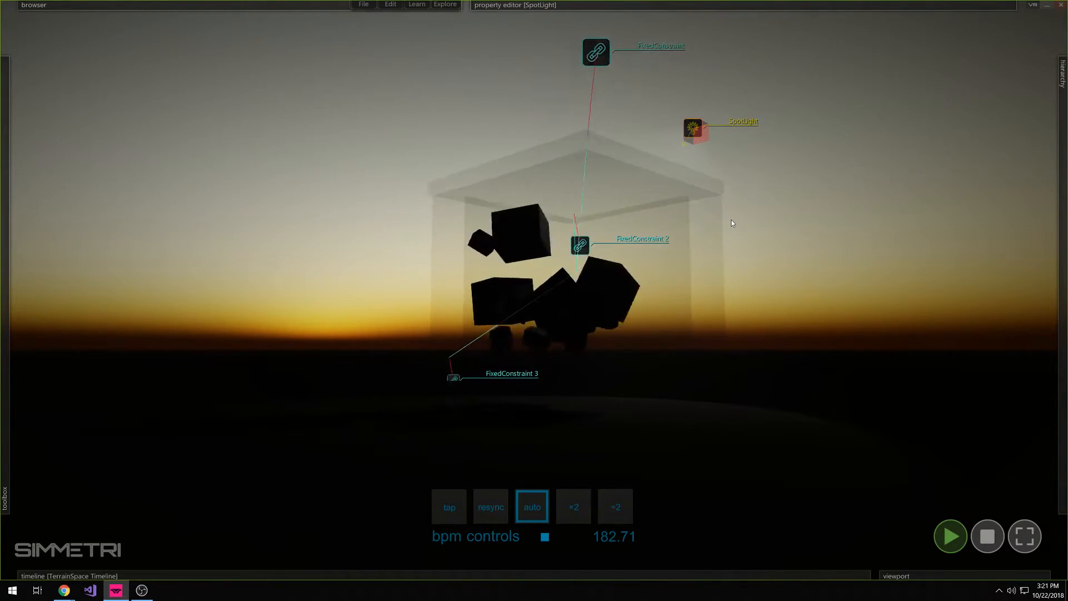
{"action": "key", "text": "d"}
{"action": "right_click_drag", "start_coordinate": [730, 219], "coordinate": [623, 211]}
Set the interval offset of FixedConstraint 2's z position pulse to 1
{"action": "mouse_move", "coordinate": [1003, 195]}
{"action": "left_click", "coordinate": [957, 162]}
{"action": "mouse_move", "coordinate": [752, 12]}
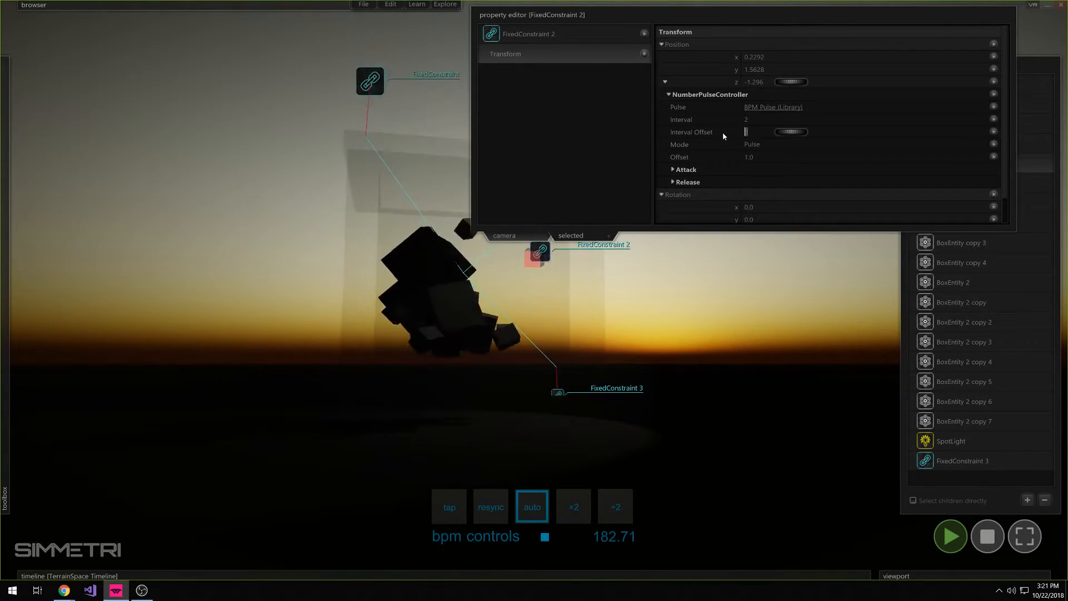
{"action": "left_click", "coordinate": [742, 239]}
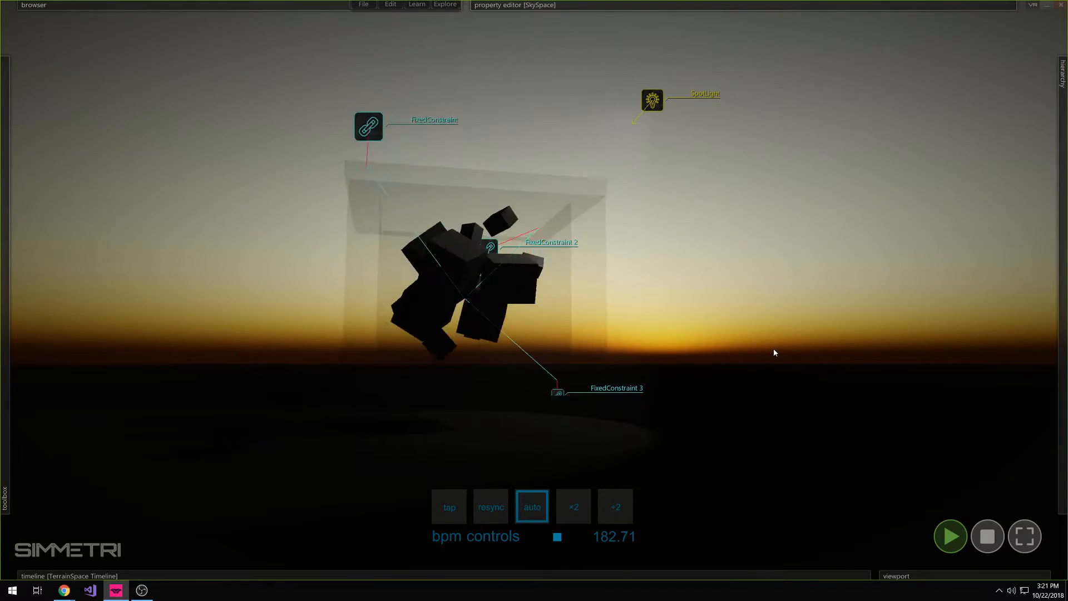
{"action": "mouse_move", "coordinate": [1062, 256]}
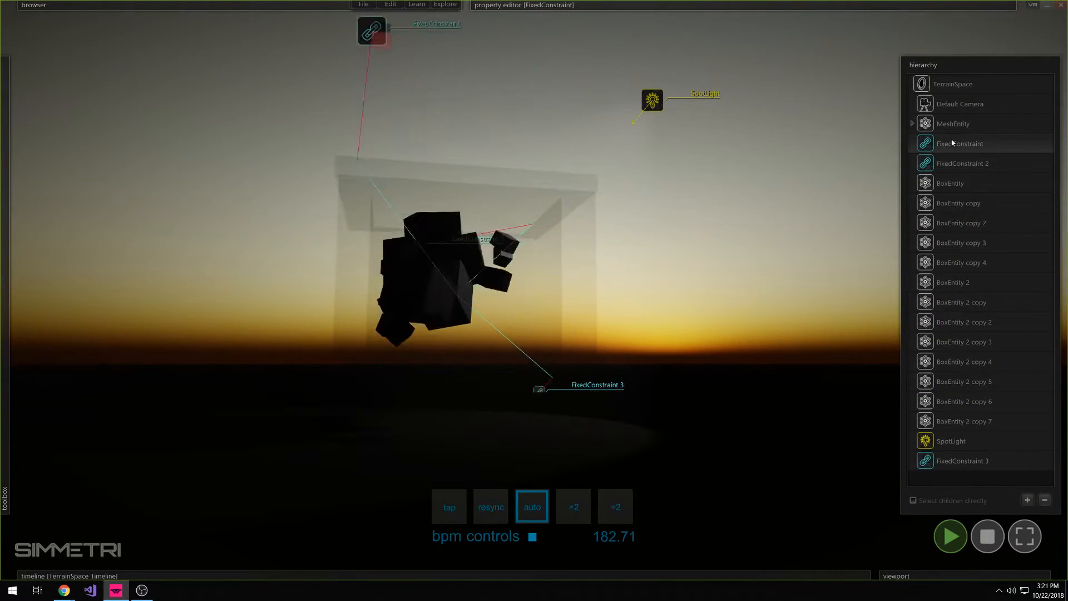
{"action": "left_click", "coordinate": [937, 162]}
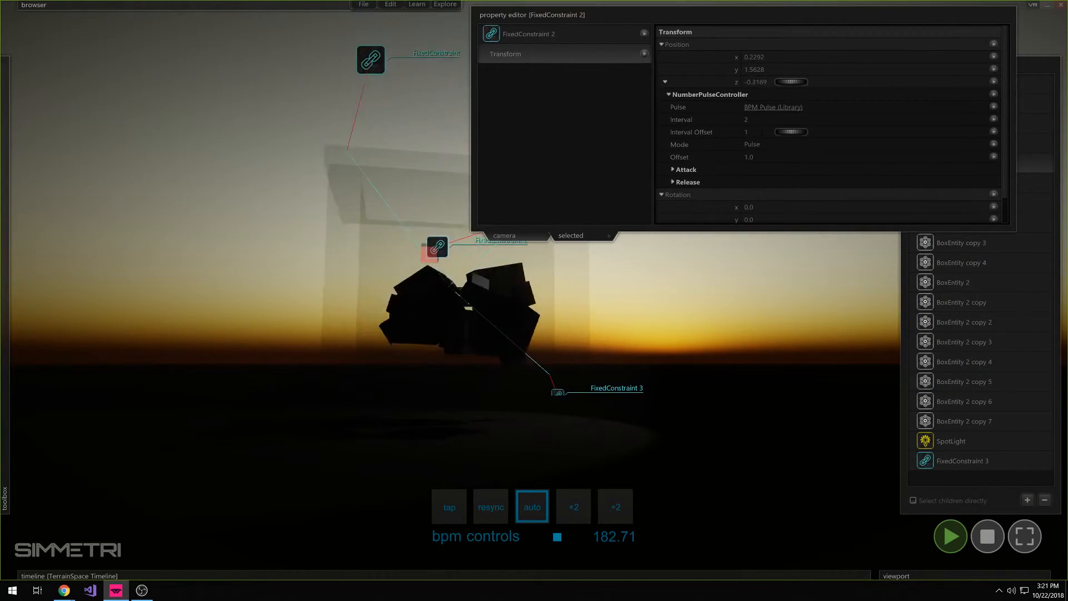
{"action": "key", "text": "Return"}
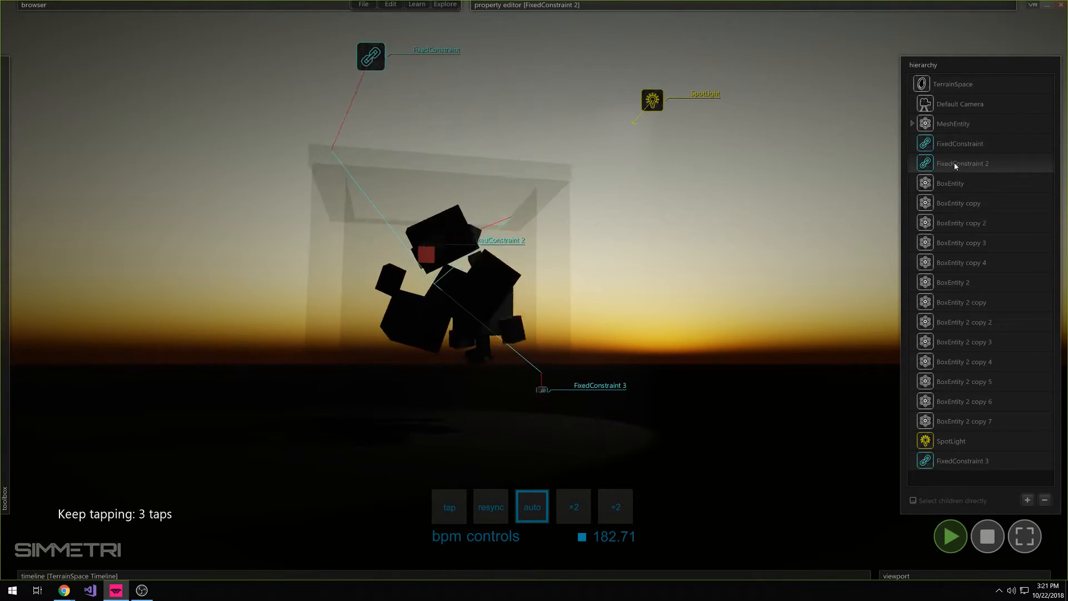
Set the interval of FixedConstraint 2's z position pulse to 4
{"action": "left_click", "coordinate": [953, 162]}
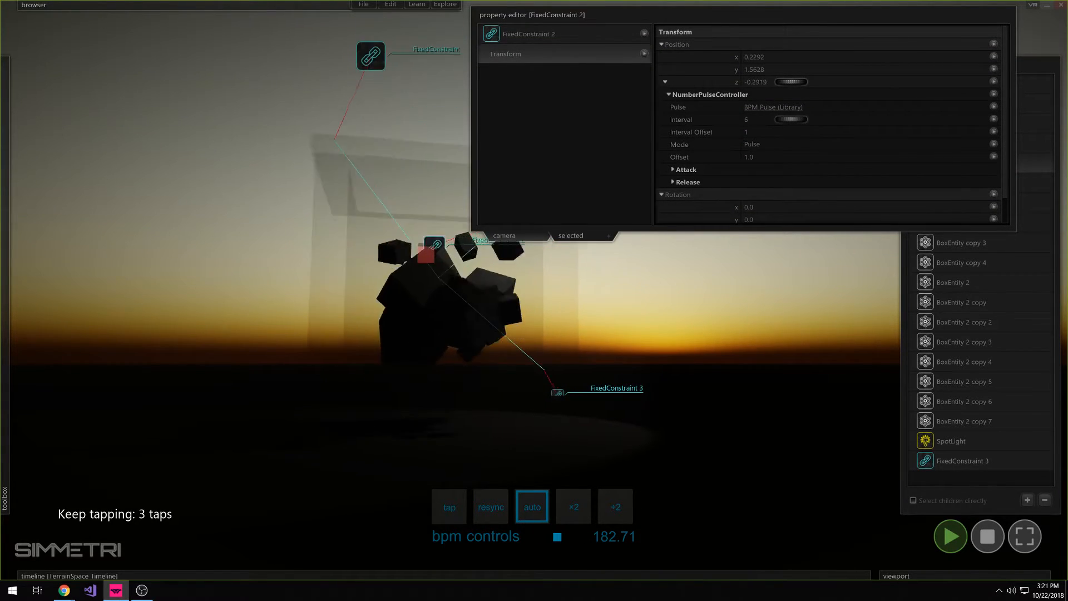
{"action": "left_click", "coordinate": [746, 120]}
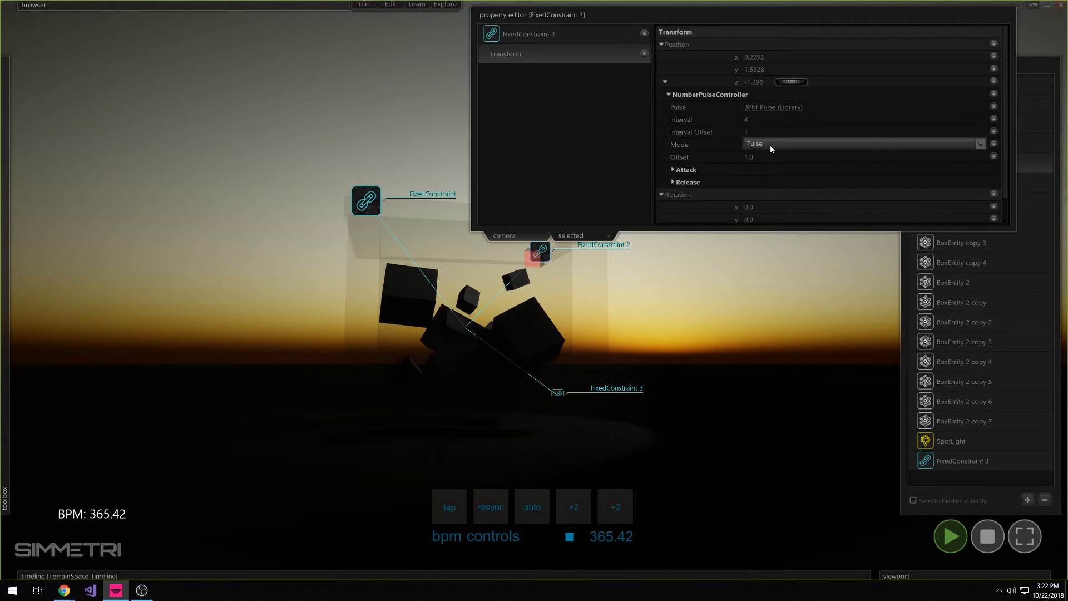
{"action": "key", "text": "Return"}
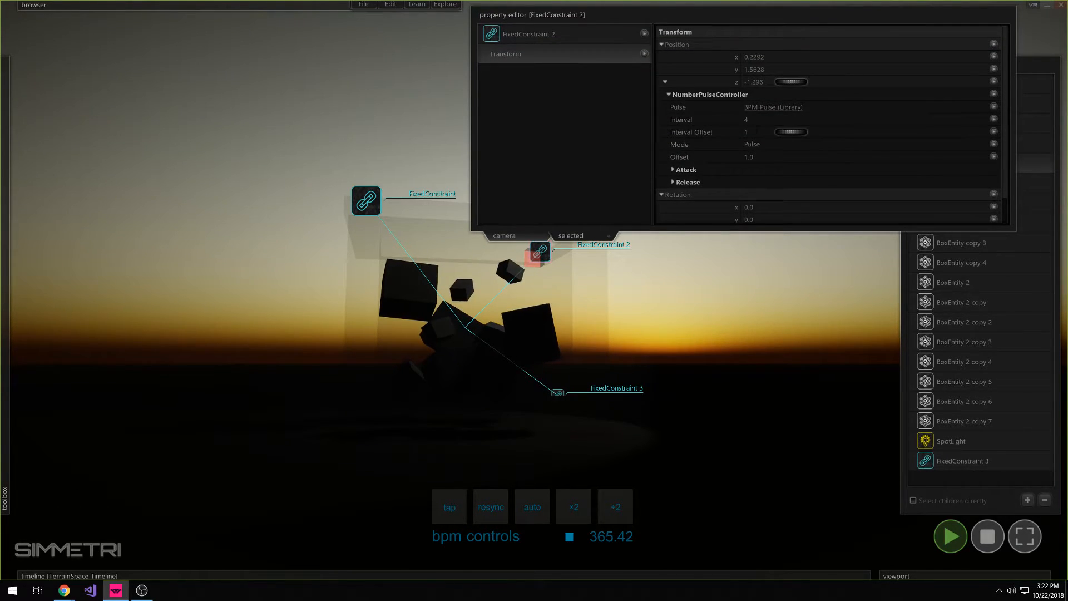
Set FixedConstraint's y position pulse to interval 4 with an interval offset of 2, and check the settings of the other two constraints
{"action": "left_click", "coordinate": [956, 149]}
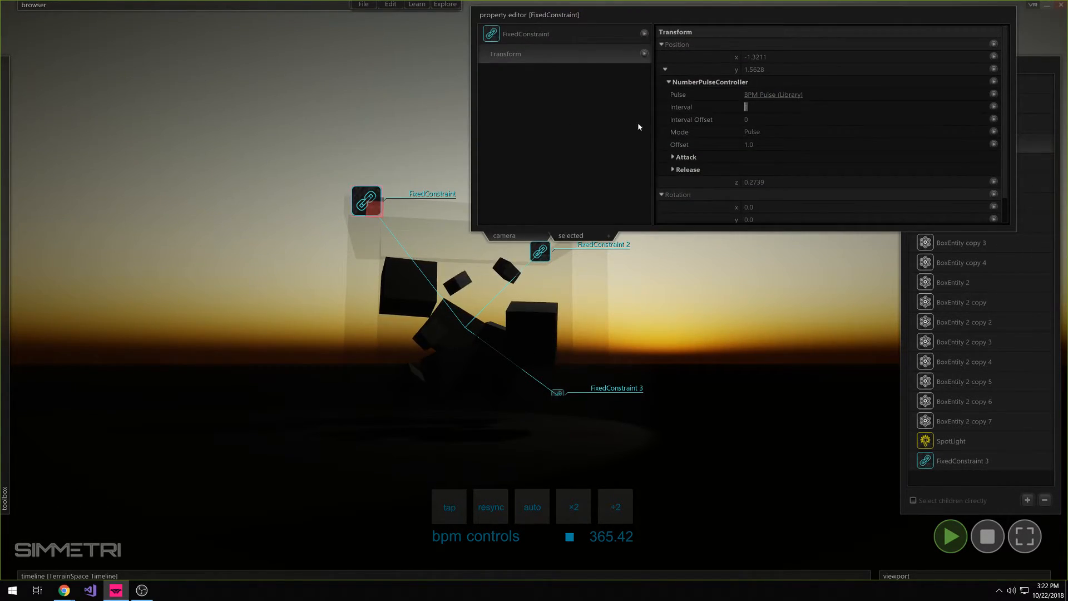
{"action": "left_click", "coordinate": [955, 461]}
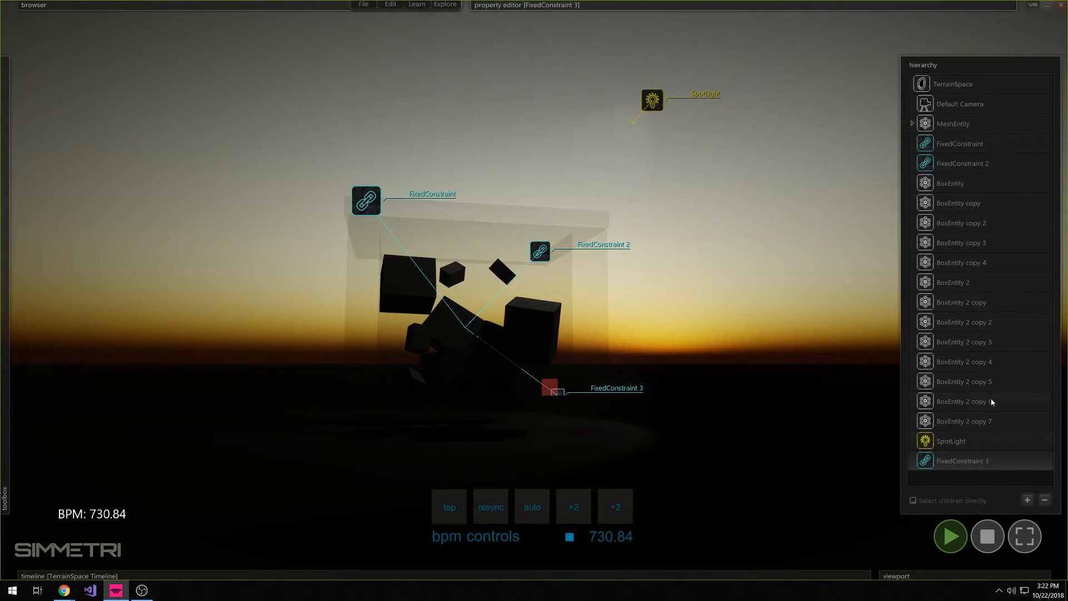
{"action": "left_click", "coordinate": [957, 163]}
{"action": "left_click", "coordinate": [957, 143]}
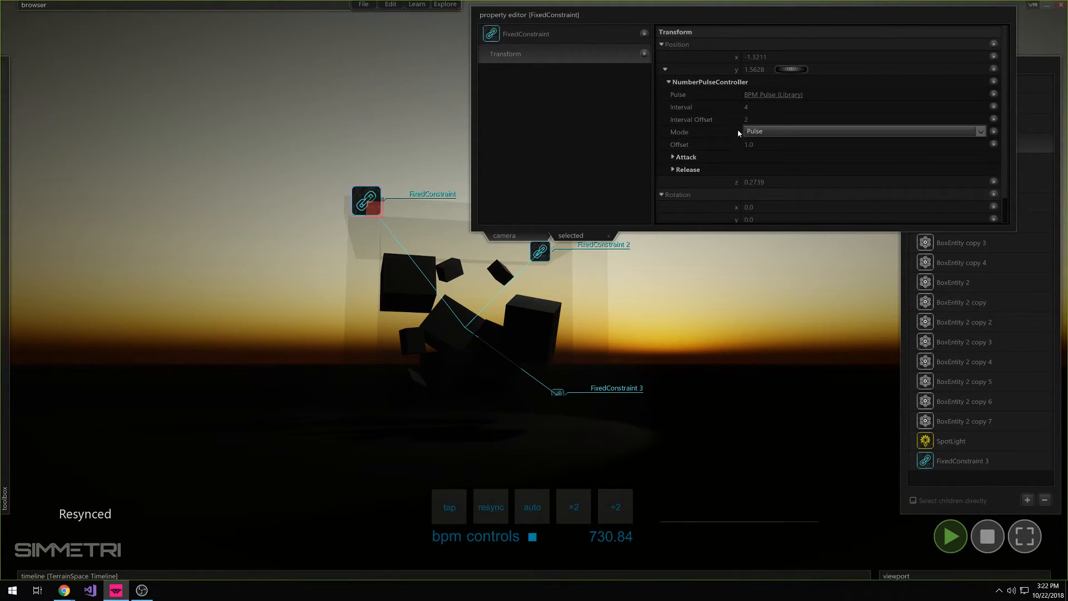
Turn automatic tempo detection back on, watch the shaking box fullscreen and return to the editor
{"action": "left_click", "coordinate": [532, 507]}
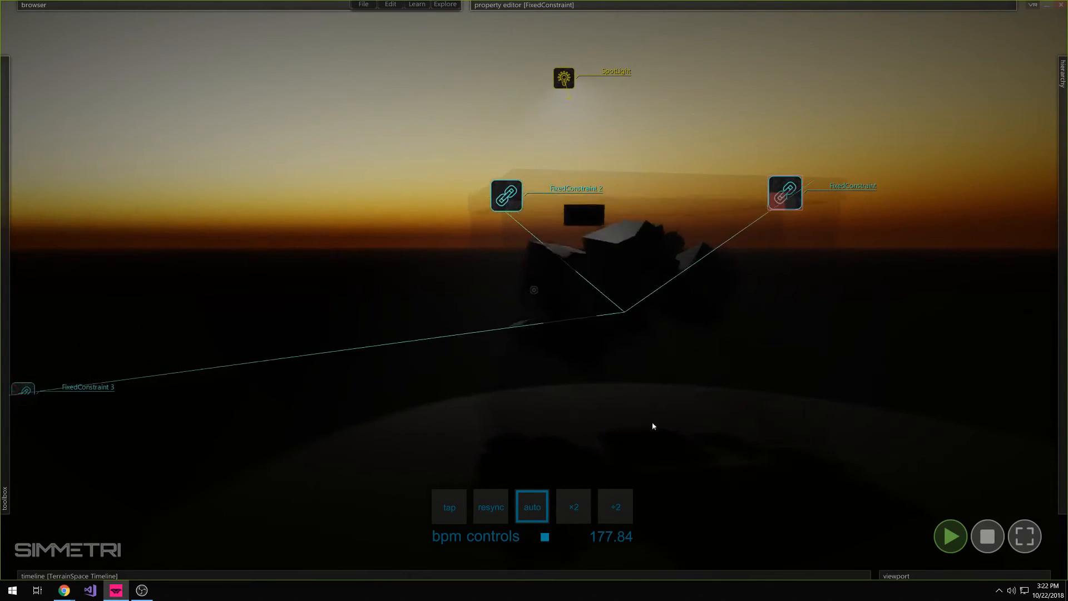
{"action": "left_click", "coordinate": [1023, 534]}
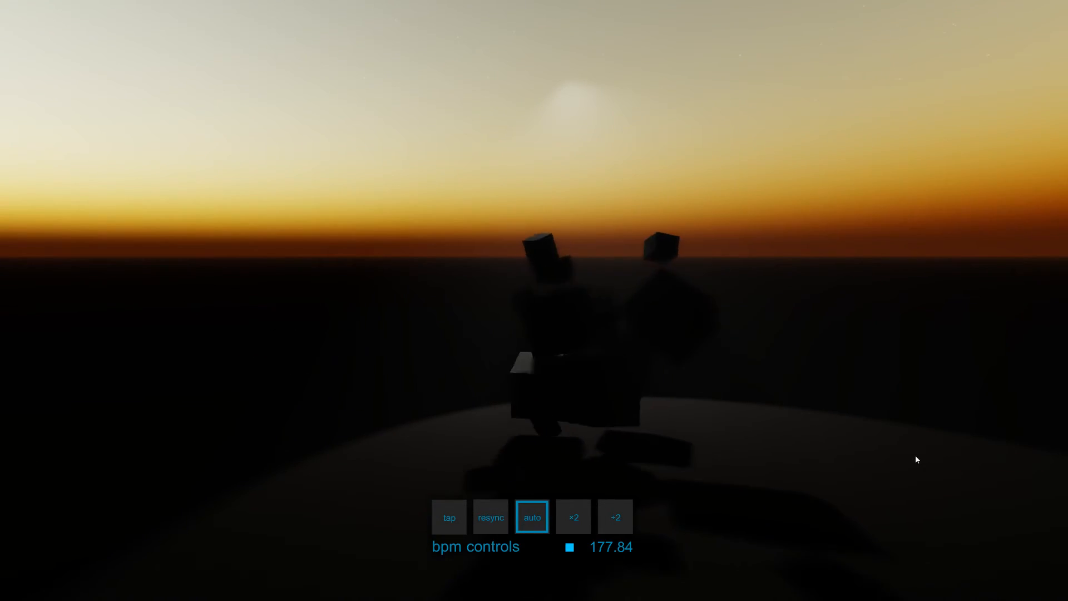
{"action": "key", "text": "Escape"}
Change the SkySpace from sunset to a daylight sky and resume playback
{"action": "mouse_move", "coordinate": [859, 16]}
{"action": "left_click", "coordinate": [886, 301]}
{"action": "left_click", "coordinate": [378, 89]}
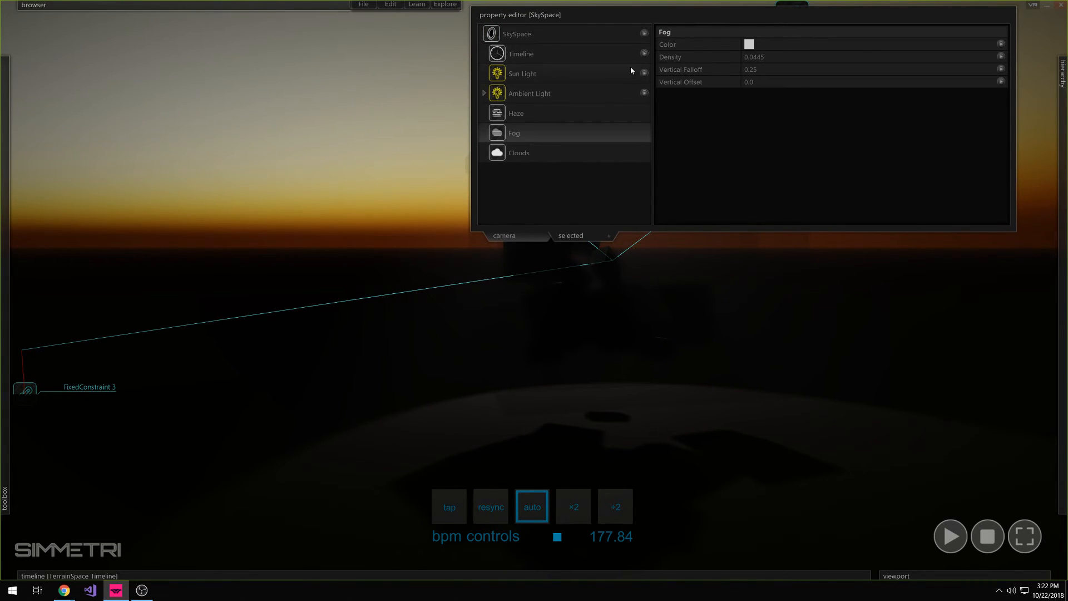
{"action": "left_click", "coordinate": [614, 35]}
{"action": "left_click_drag", "start_coordinate": [841, 58], "coordinate": [670, 66]}
{"action": "left_click", "coordinate": [585, 138]}
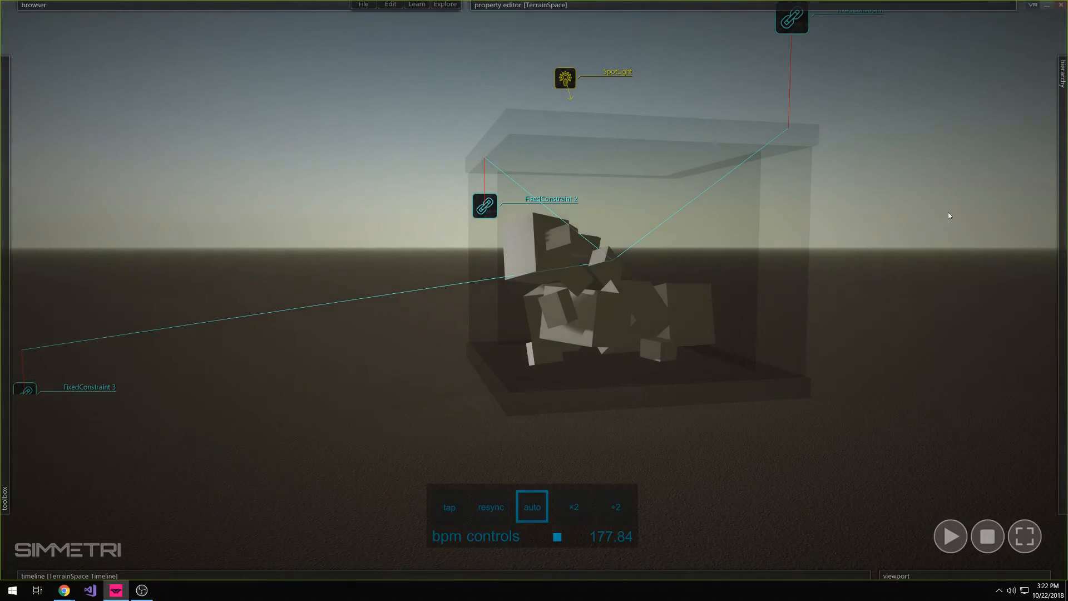
{"action": "left_click", "coordinate": [841, 363]}
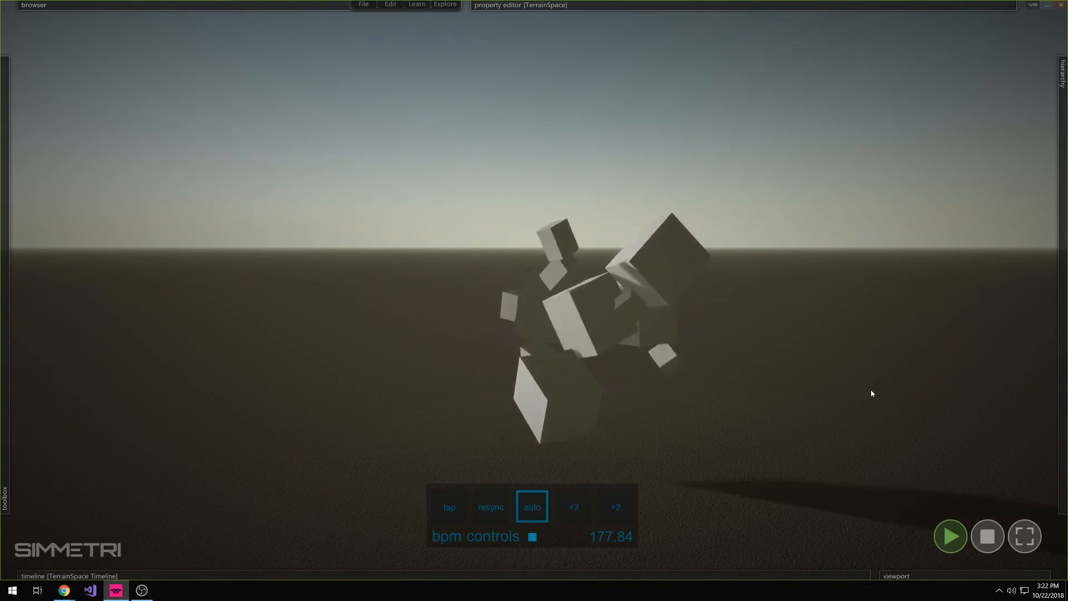